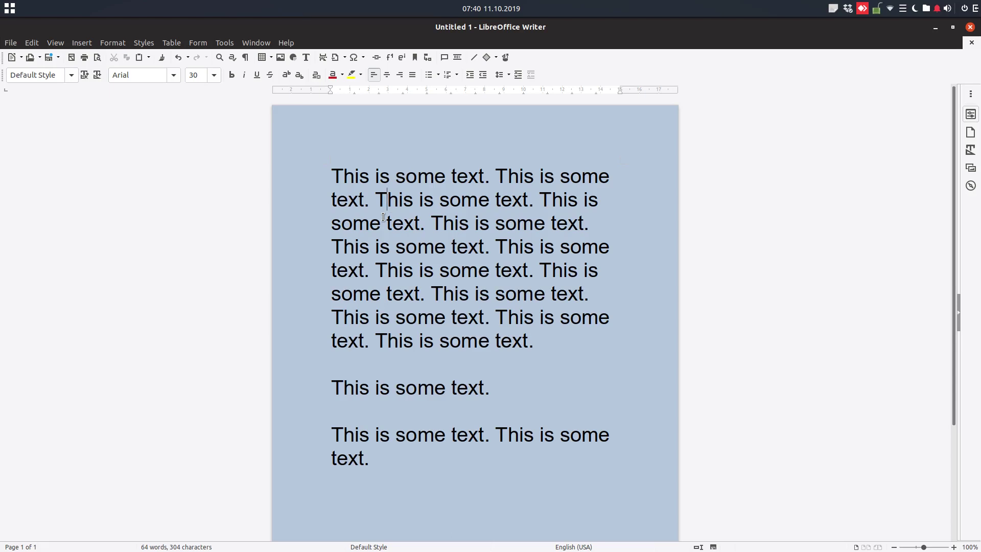
pyautogui.click(419, 506)
pyautogui.write('thas  sa sa s as a s a')
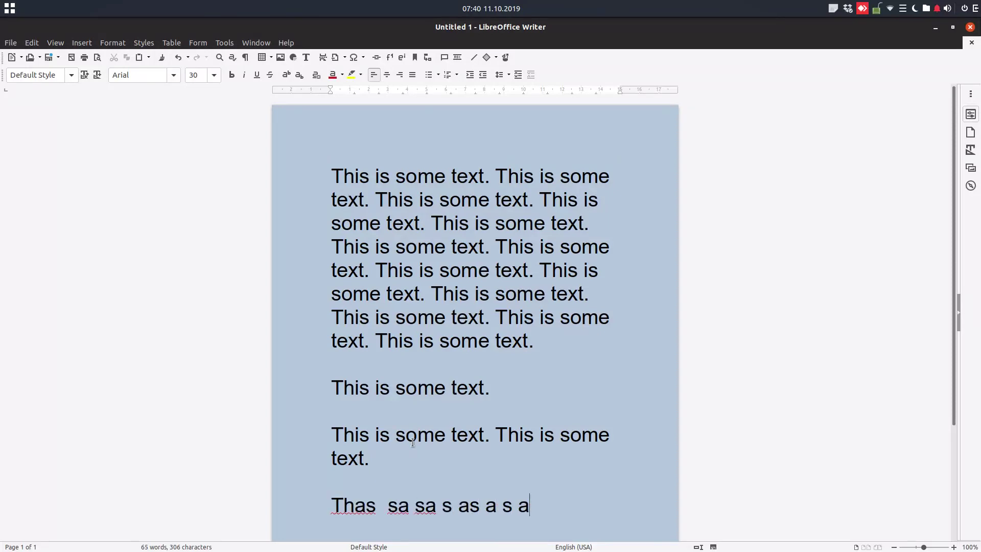
pyautogui.write('s a sa s a sa sa')
pyautogui.hotkey('ctrl', 'shift', 'Up')
pyautogui.hotkey('ctrl', 'shift', 'Up')
pyautogui.press('BackSpace')
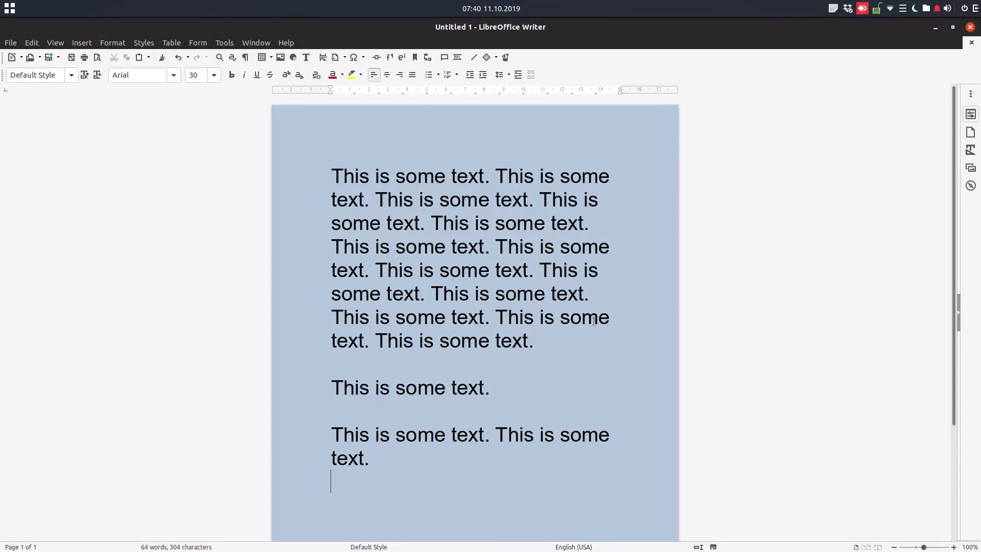
# - Select all three paragraphs of text and center them
pyautogui.click(519, 304)
pyautogui.click(456, 185)
pyautogui.moveTo(332, 175); pyautogui.dragTo(392, 455)
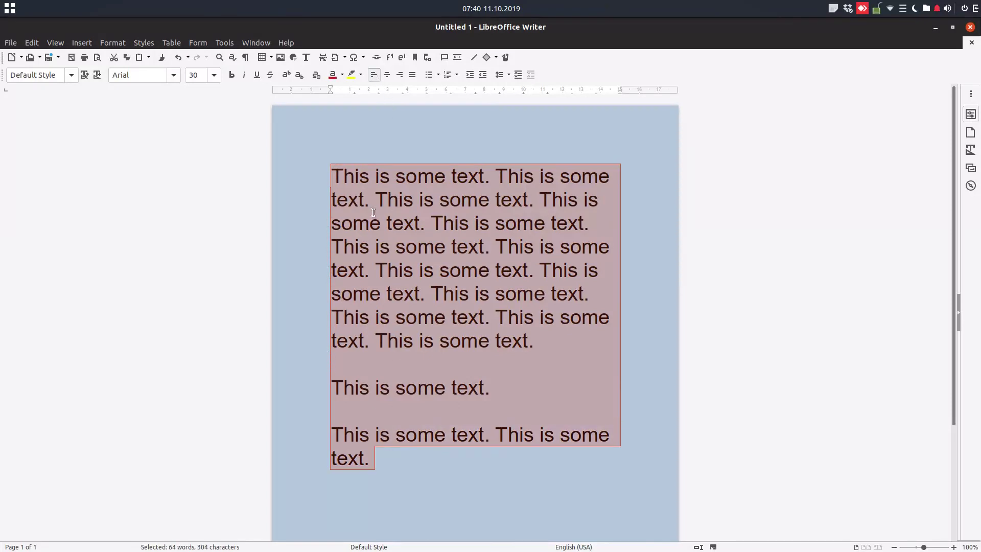
pyautogui.click(387, 74)
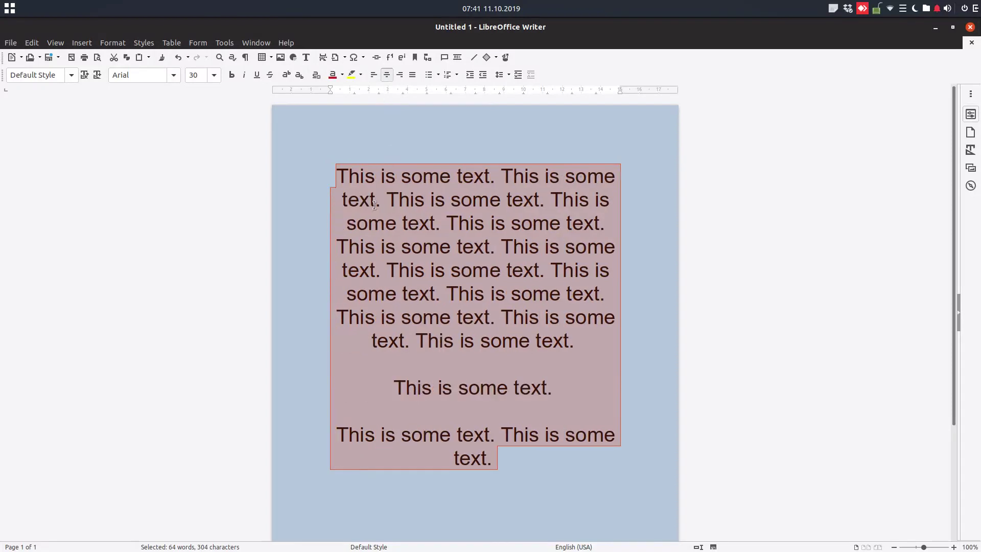
pyautogui.click(369, 222)
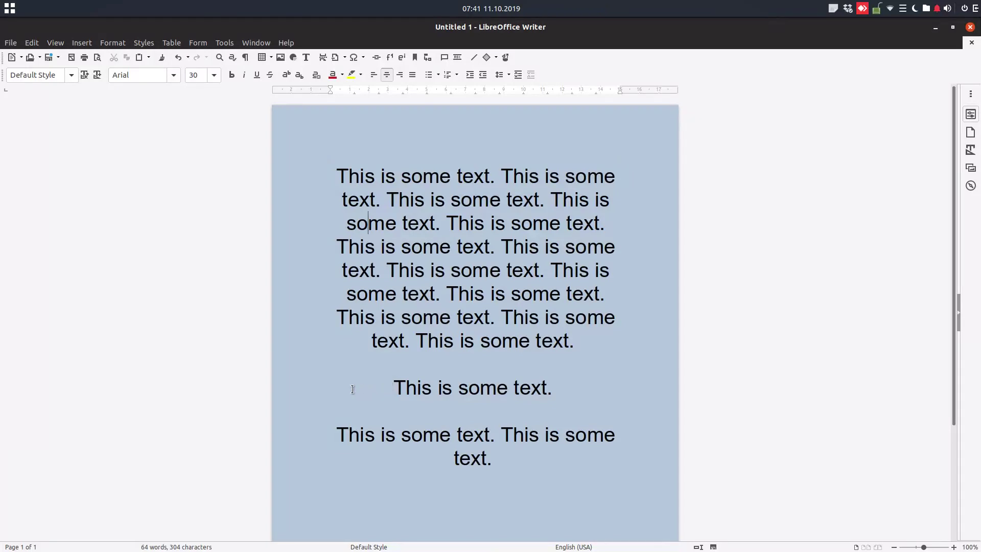
# - Delete the trailing space at the end of each of the three paragraphs
pyautogui.click(564, 388)
pyautogui.press('BackSpace')
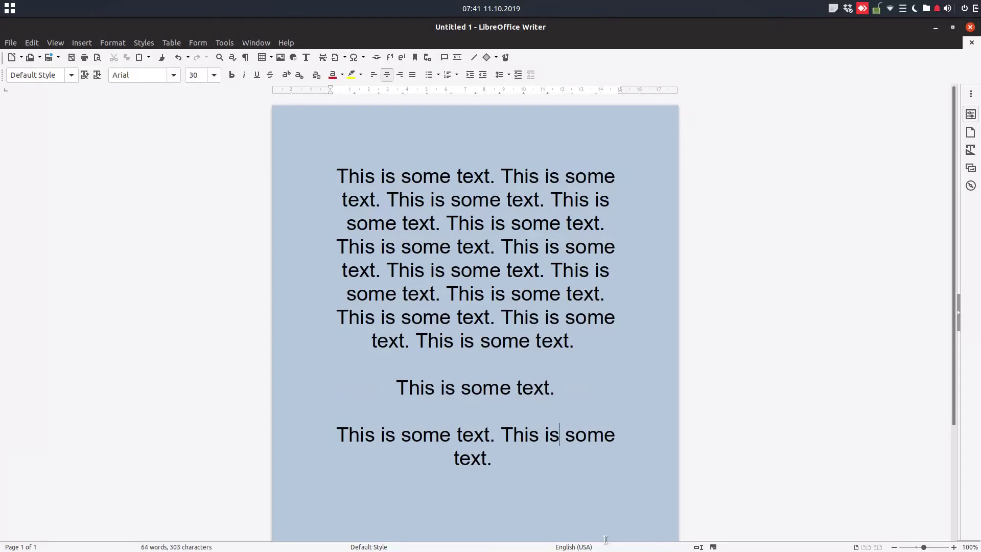
pyautogui.press('BackSpace')
pyautogui.click(585, 340)
pyautogui.press('BackSpace')
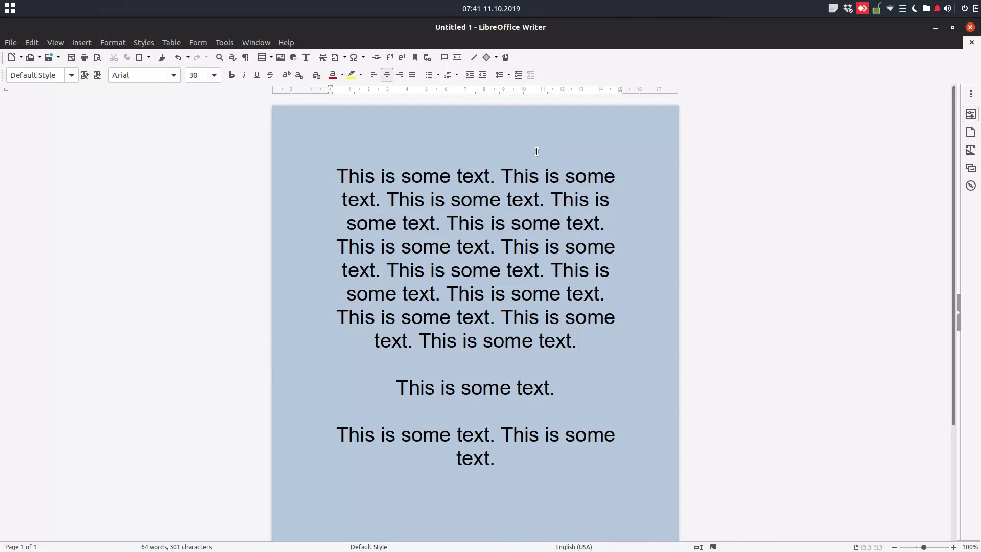
# - Select the entire document text and align it to the right
pyautogui.hotkey('ctrl', 'a')
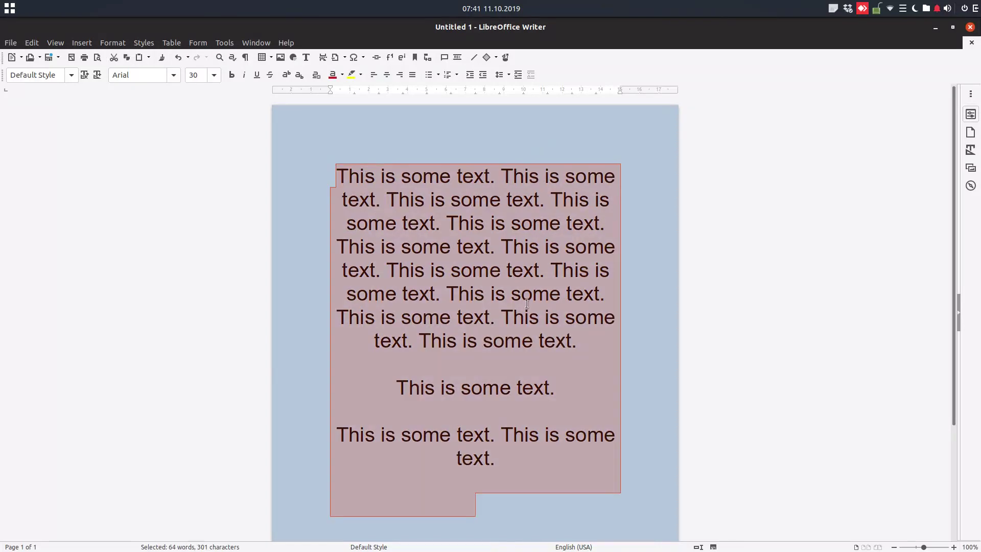
pyautogui.click(335, 177)
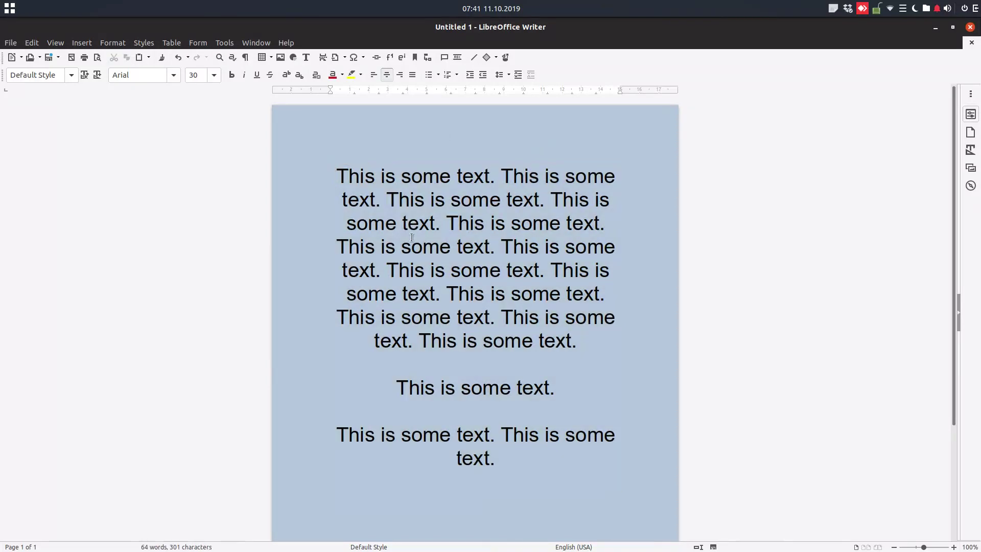
pyautogui.hotkey('ctrl', 'a')
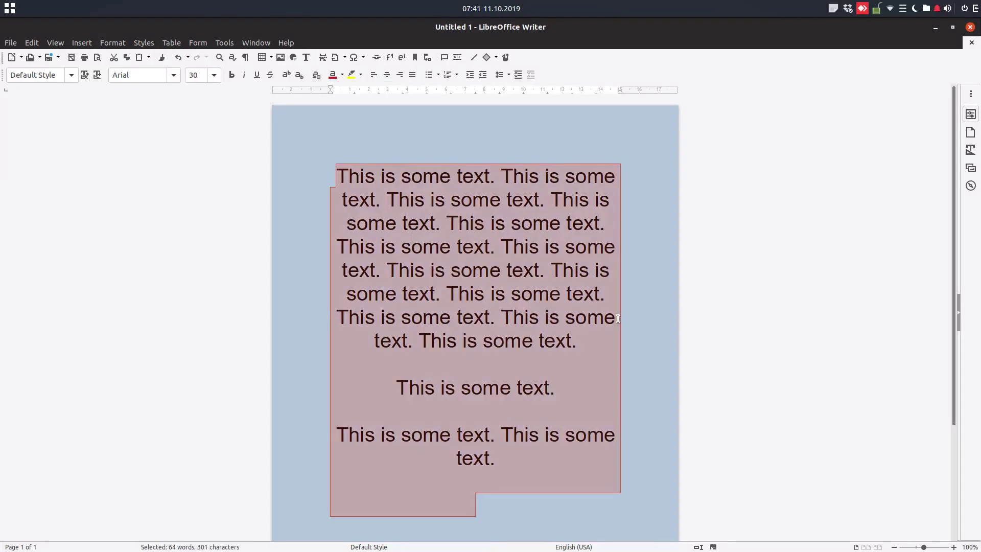
pyautogui.click(400, 76)
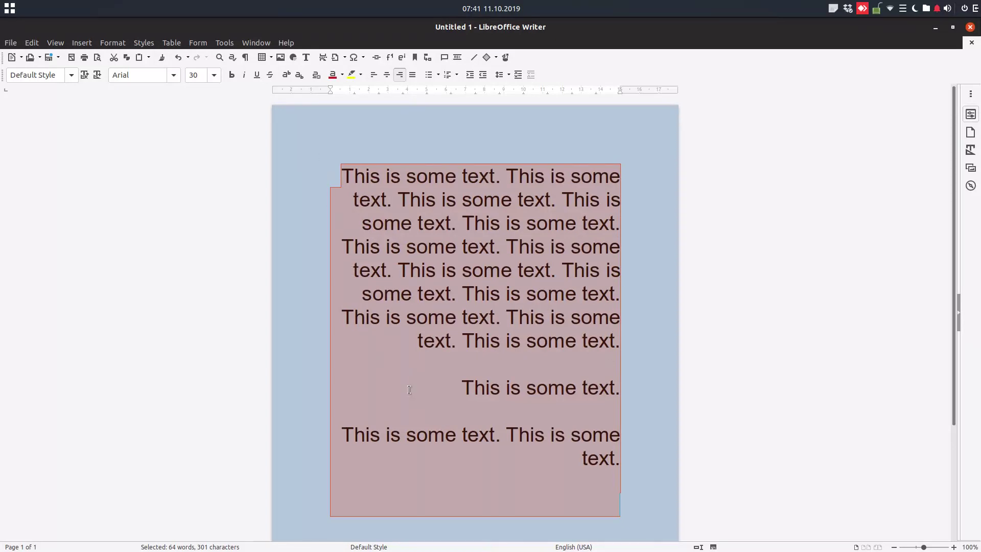
pyautogui.click(443, 384)
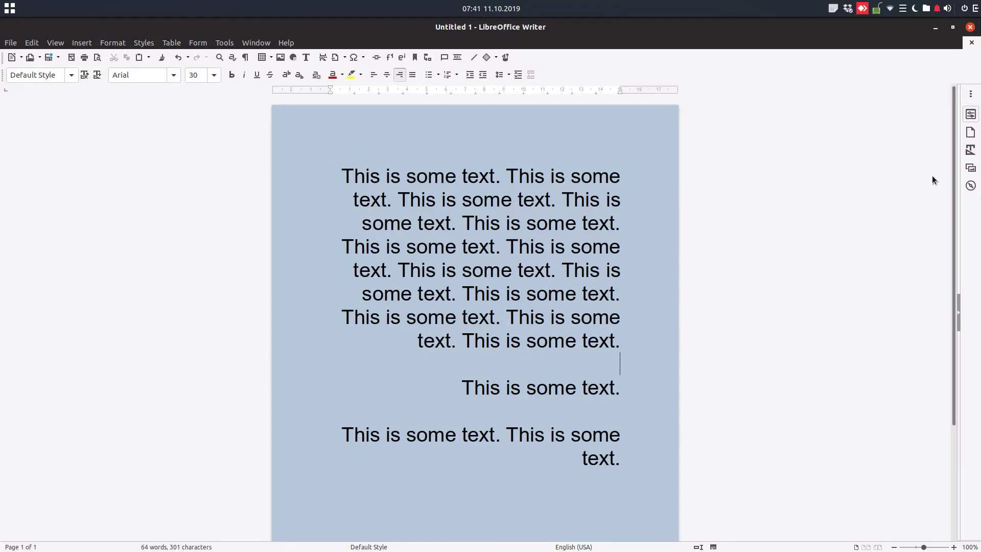
# - Show the text and paragraph properties, and justify the entire document text
pyautogui.click(971, 115)
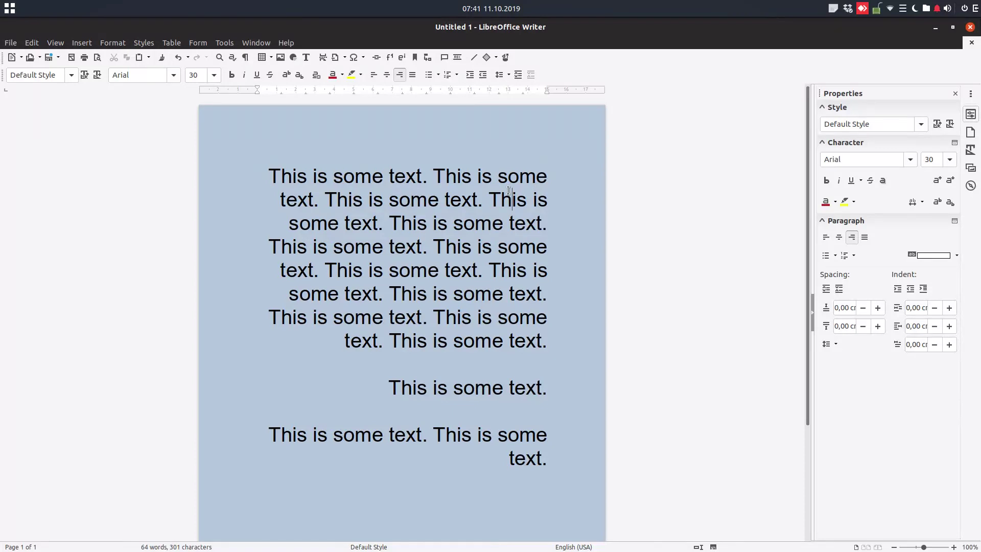
pyautogui.click(459, 173)
pyautogui.hotkey('ctrl', 'a')
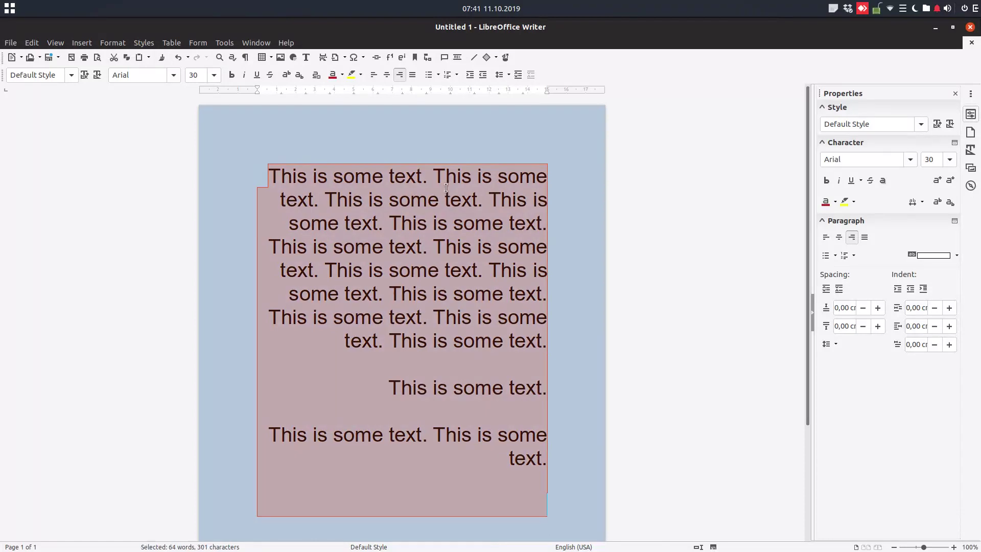
pyautogui.click(412, 75)
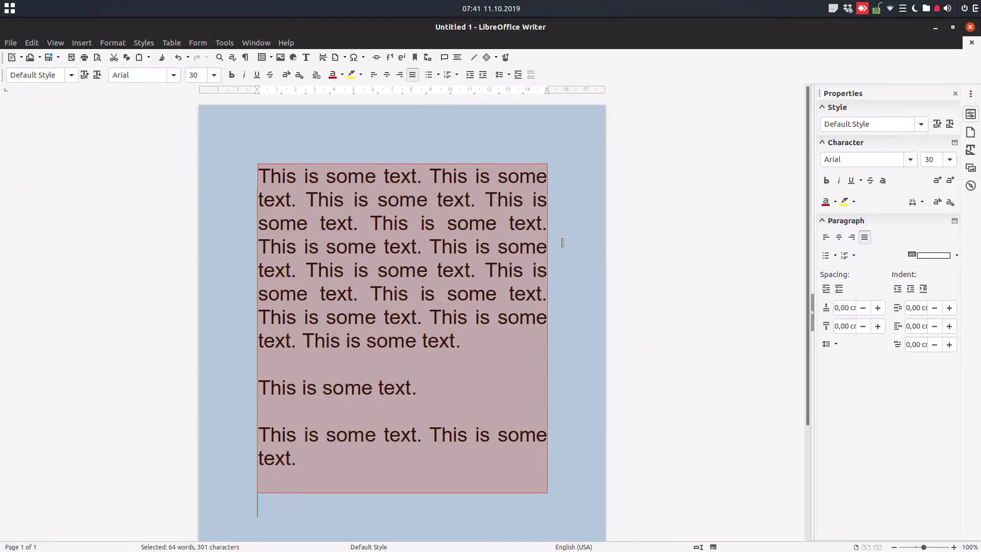
pyautogui.click(500, 266)
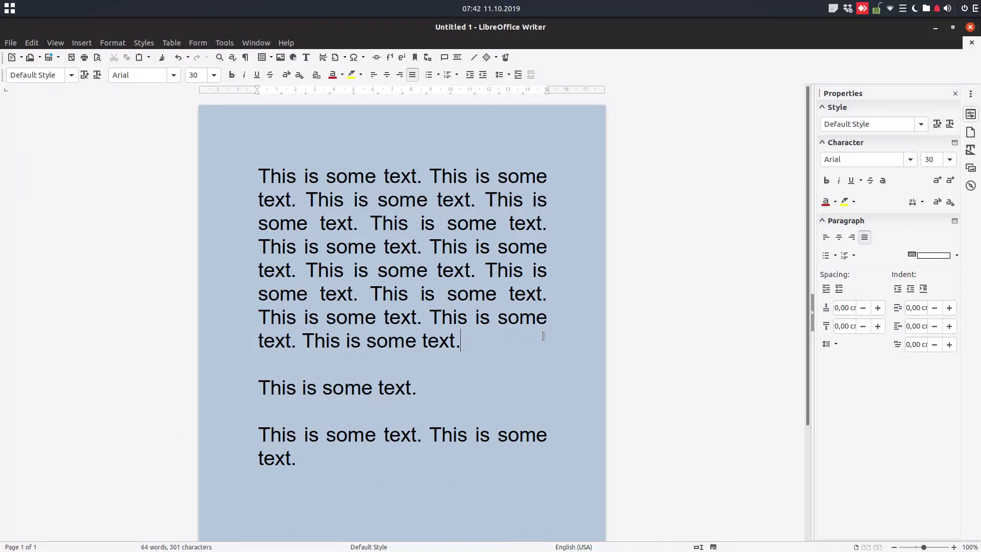
# - Select the entire document text and open its paragraph alignment settings
pyautogui.click(477, 384)
pyautogui.click(309, 463)
pyautogui.hotkey('ctrl', 'a')
pyautogui.rightClick(374, 240)
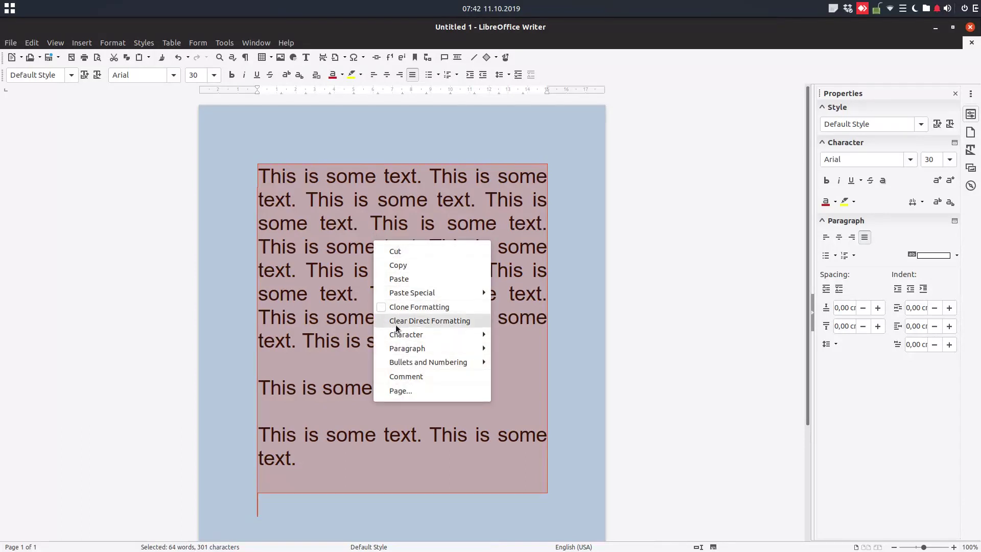
pyautogui.moveTo(431, 348)
pyautogui.click(507, 345)
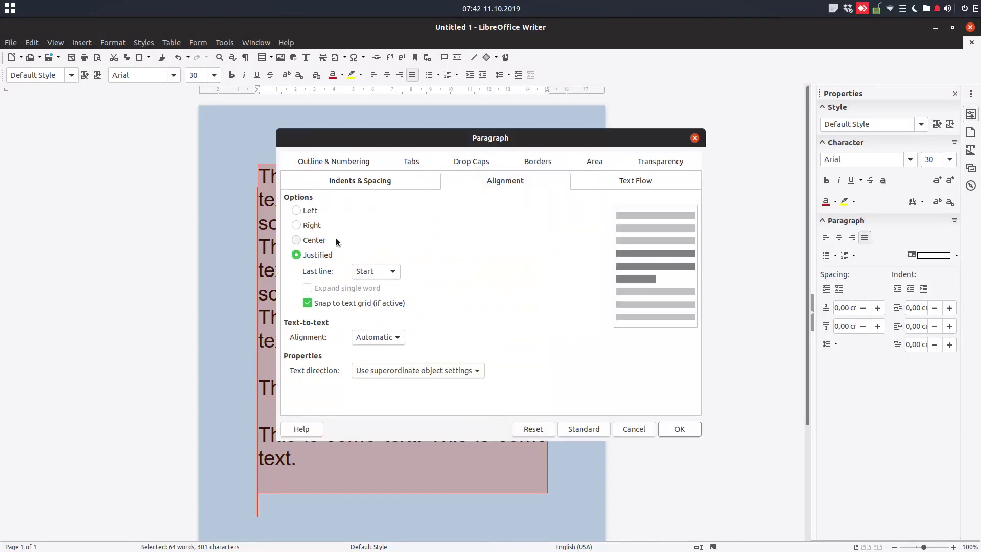
pyautogui.click(430, 183)
pyautogui.click(460, 179)
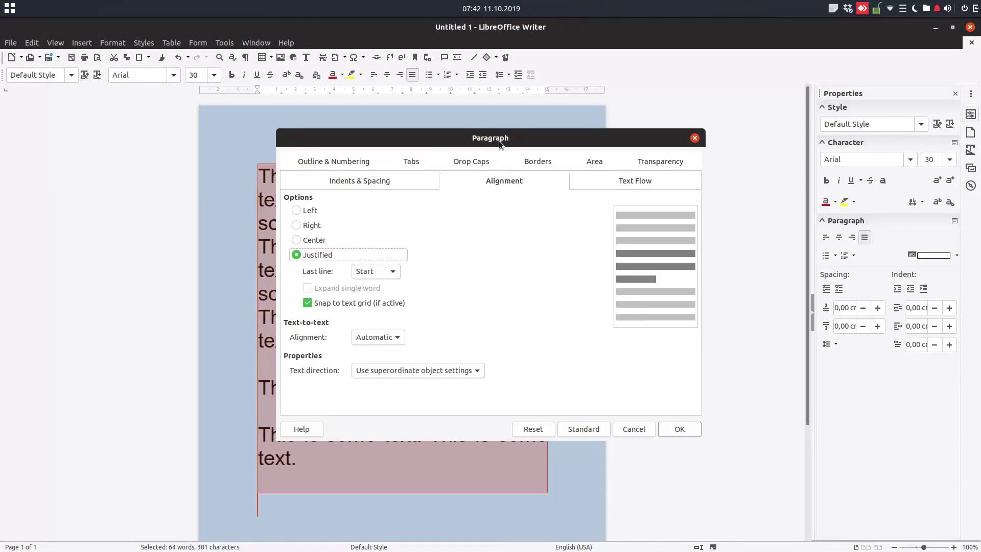
# - Preview the Left, Right and Center alignment options in turn and reselect Justified
pyautogui.click(306, 214)
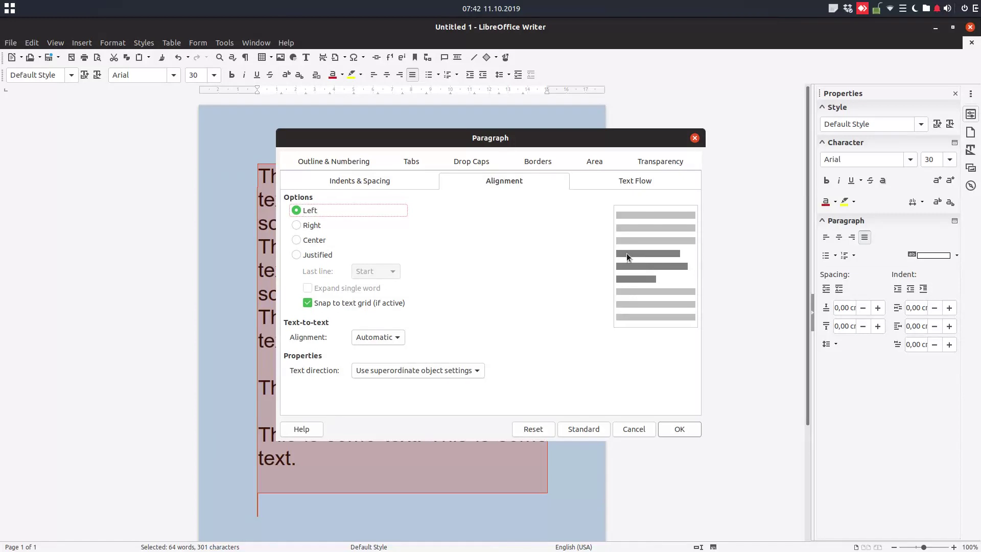
pyautogui.click(312, 226)
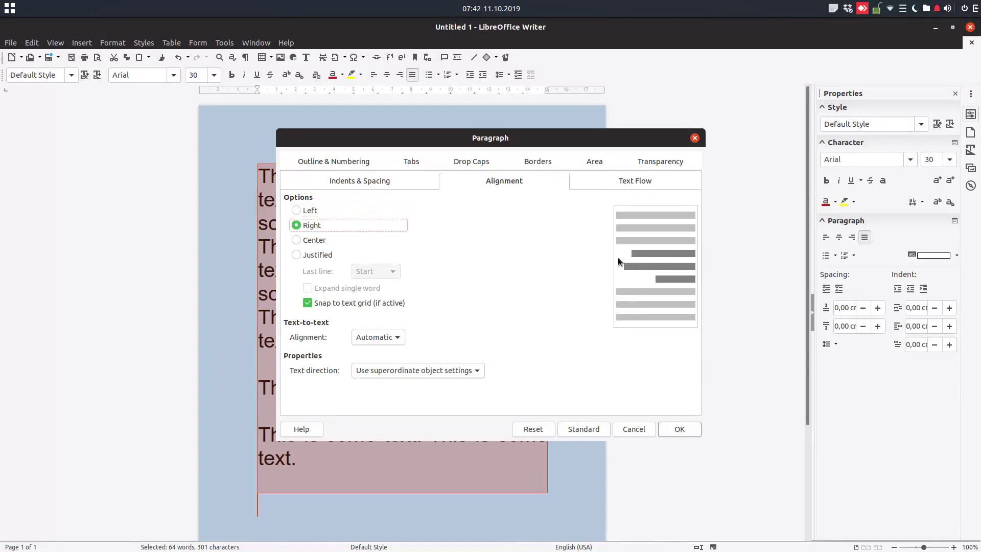
pyautogui.click(318, 242)
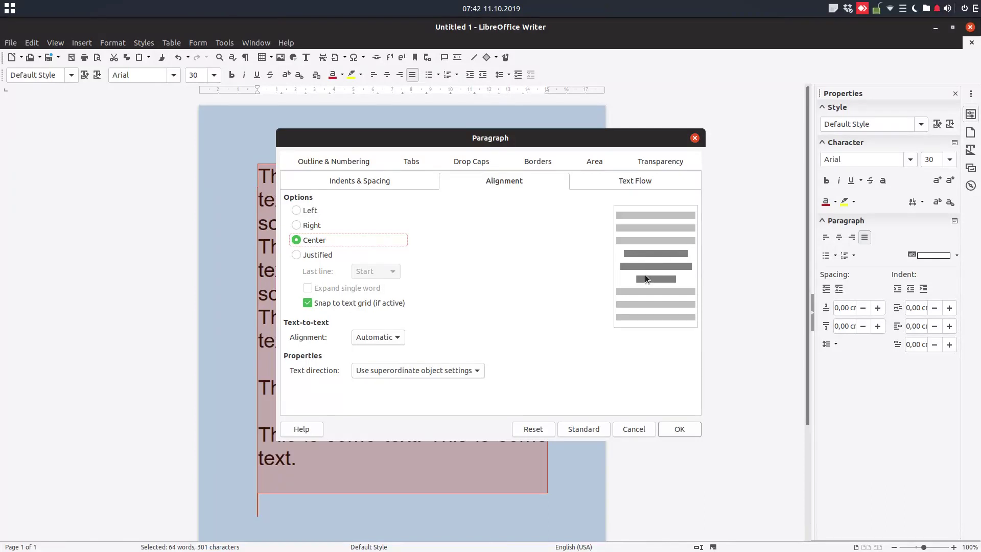
pyautogui.click(324, 256)
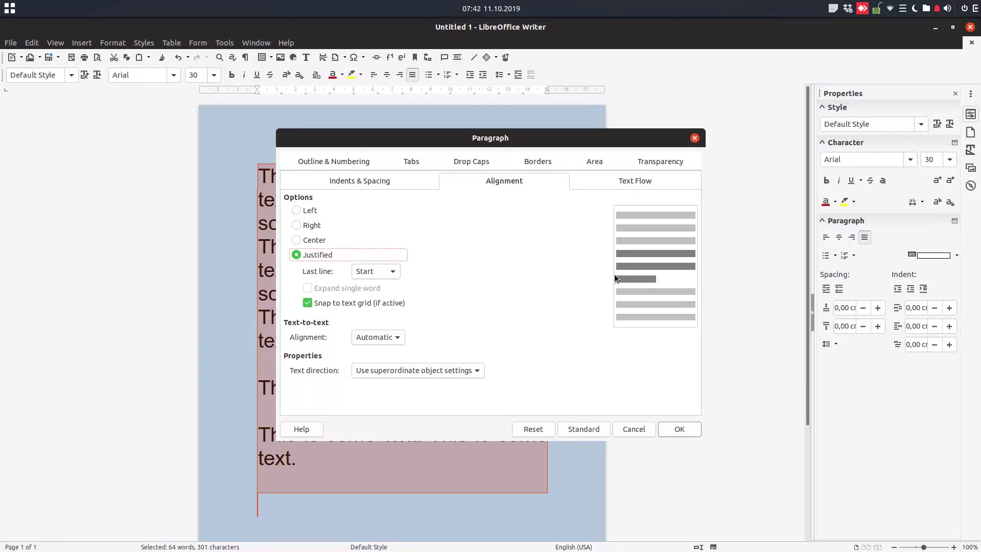
# - Try the last-line options for the justified text and apply Centered
pyautogui.click(392, 271)
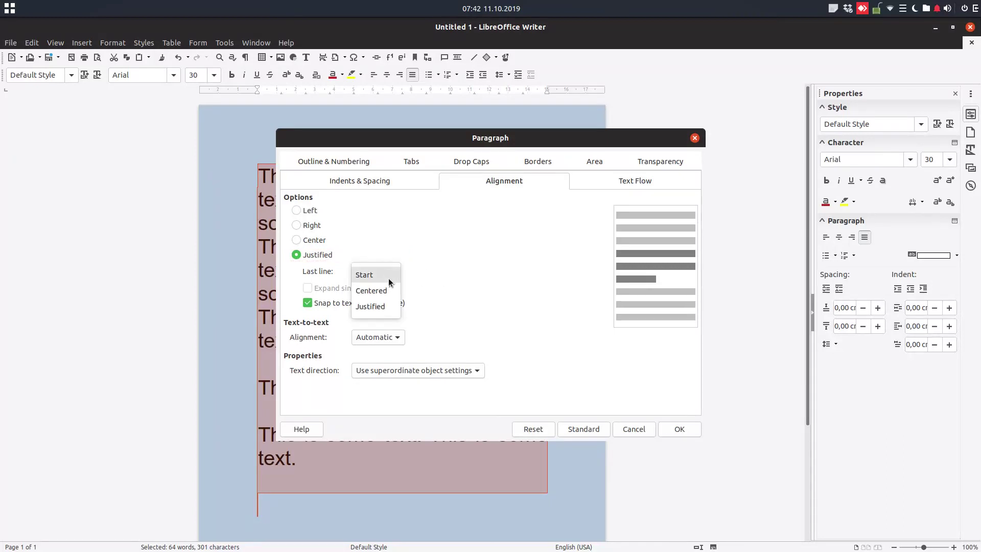
pyautogui.click(388, 288)
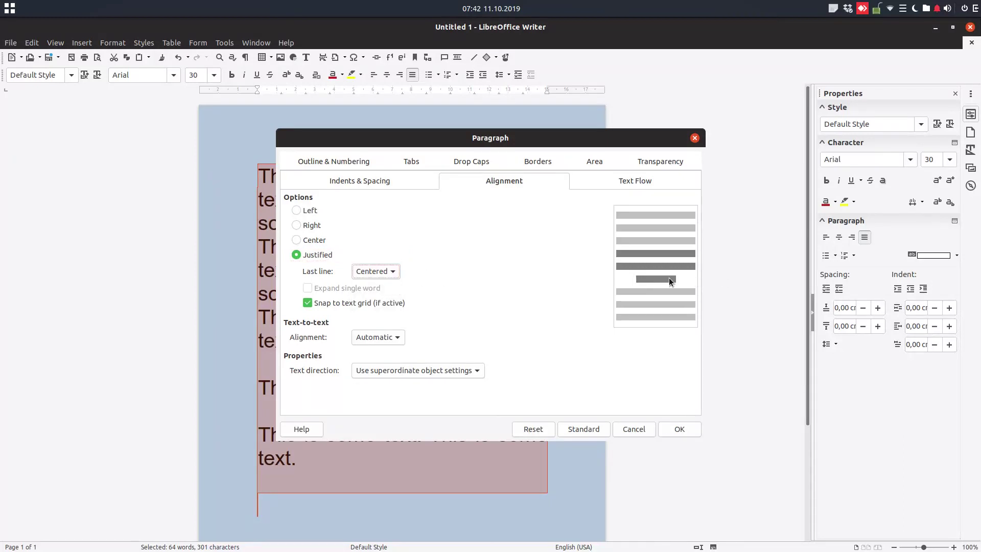
pyautogui.click(390, 272)
pyautogui.click(385, 289)
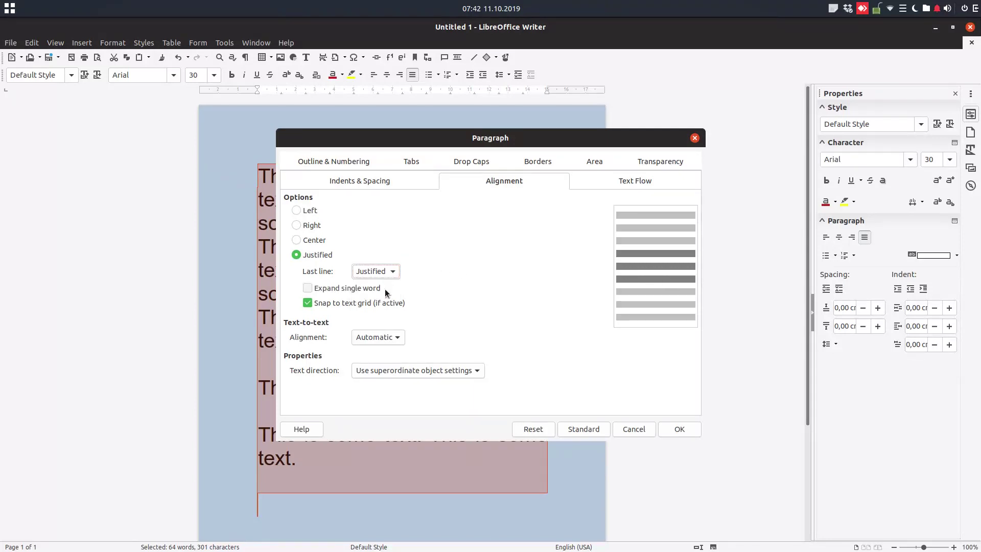
pyautogui.click(382, 272)
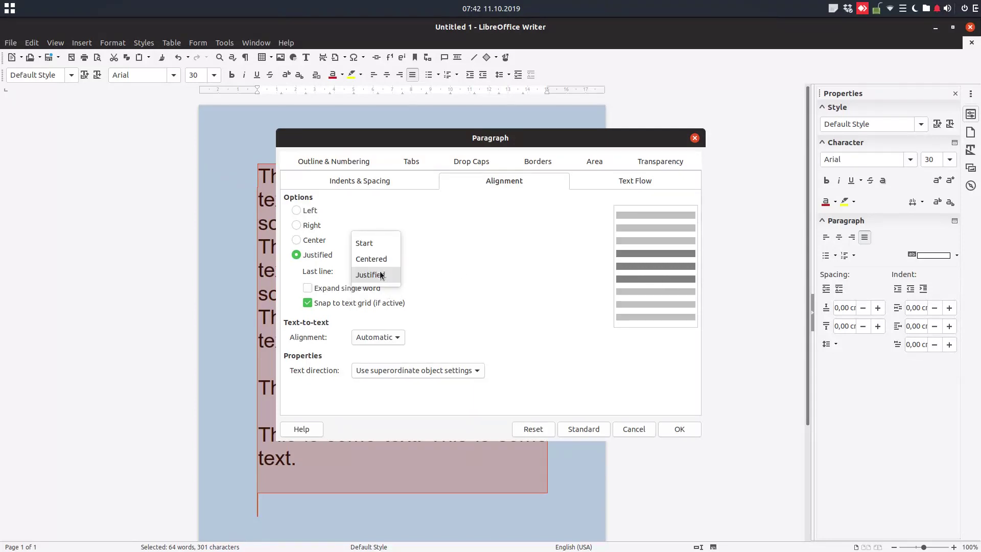
pyautogui.click(382, 264)
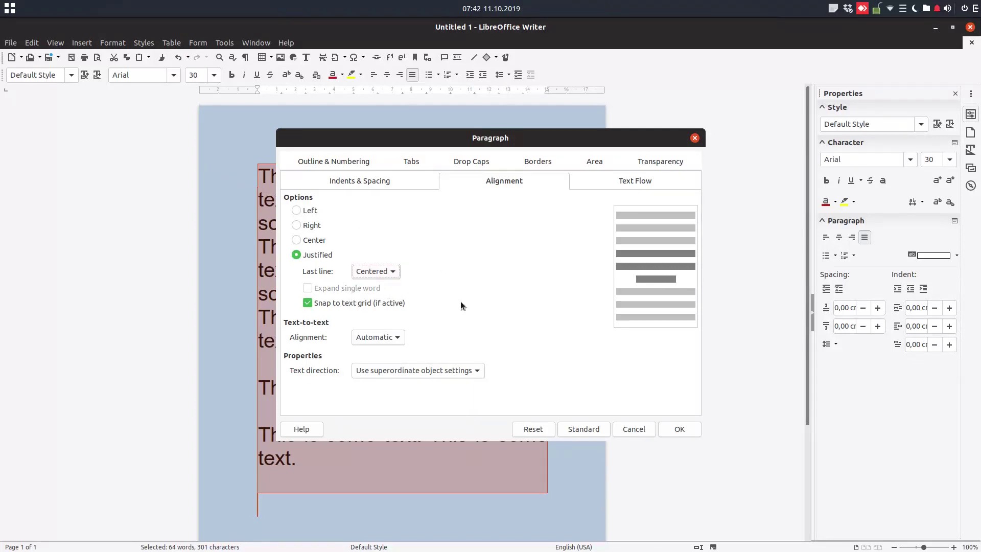
pyautogui.click(679, 430)
pyautogui.click(502, 367)
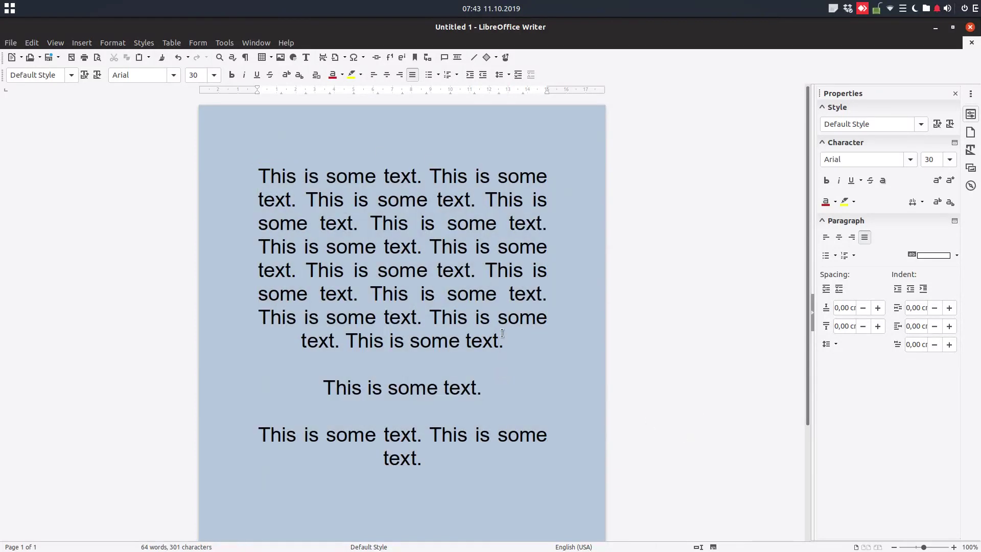
# - Replace the single-sentence middle paragraph with "Watch this movie this summer."
pyautogui.click(486, 386)
pyautogui.press('BackSpace')
pyautogui.press('BackSpace')
pyautogui.press('BackSpace')
pyautogui.press('BackSpace')
pyautogui.press('BackSpace')
pyautogui.press('BackSpace')
pyautogui.press('BackSpace')
pyautogui.press('BackSpace')
pyautogui.press('BackSpace')
pyautogui.press('BackSpace')
pyautogui.press('BackSpace')
pyautogui.press('BackSpace')
pyautogui.press('BackSpace')
pyautogui.press('BackSpace')
pyautogui.press('BackSpace')
pyautogui.press('BackSpace')
pyautogui.press('BackSpace')
pyautogui.press('BackSpace')
pyautogui.write('Wat')
pyautogui.write('hc')
pyautogui.press('BackSpace')
pyautogui.press('BackSpace')
pyautogui.write('ch tih')
pyautogui.press('BackSpace')
pyautogui.press('BackSpace')
pyautogui.write('his movie')
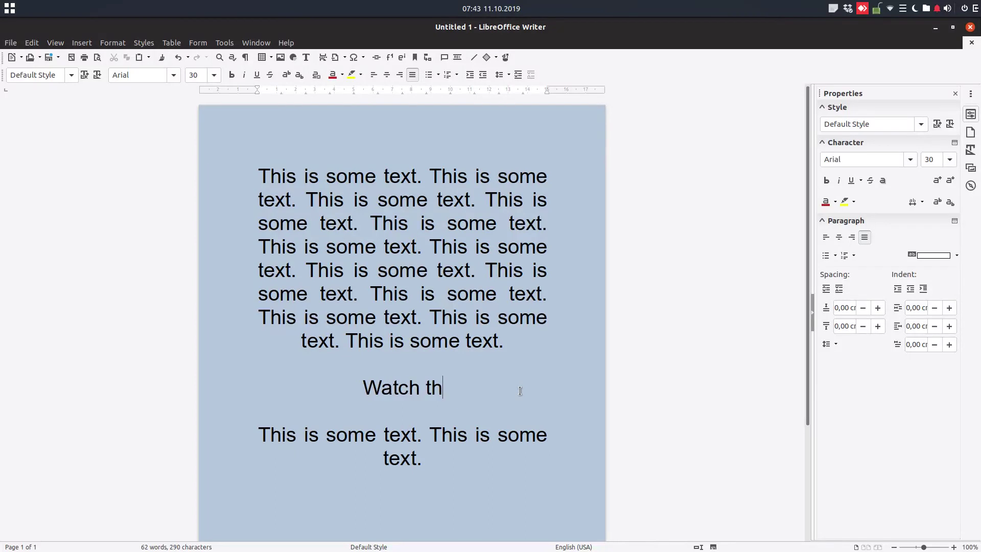
pyautogui.press('BackSpace')
pyautogui.press('BackSpace')
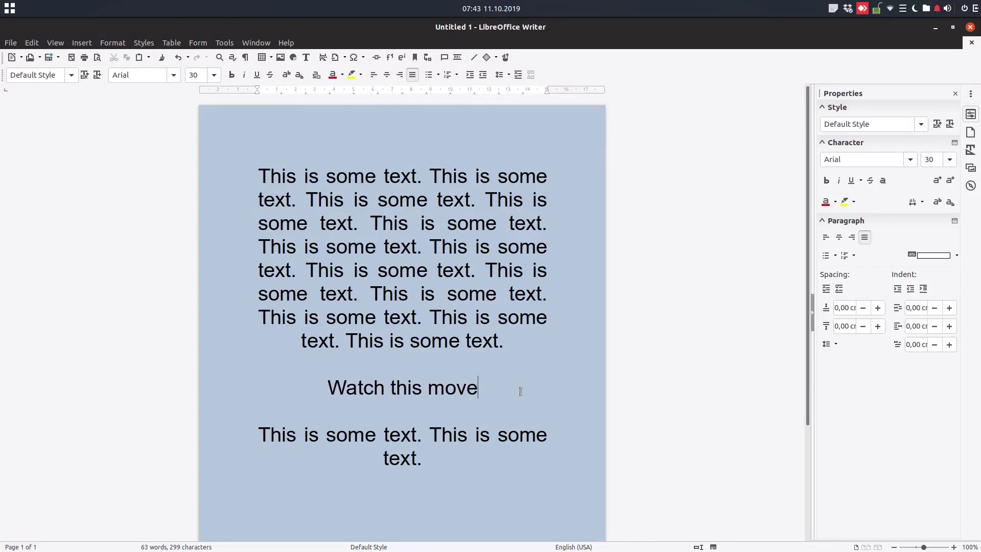
pyautogui.write('ie this s')
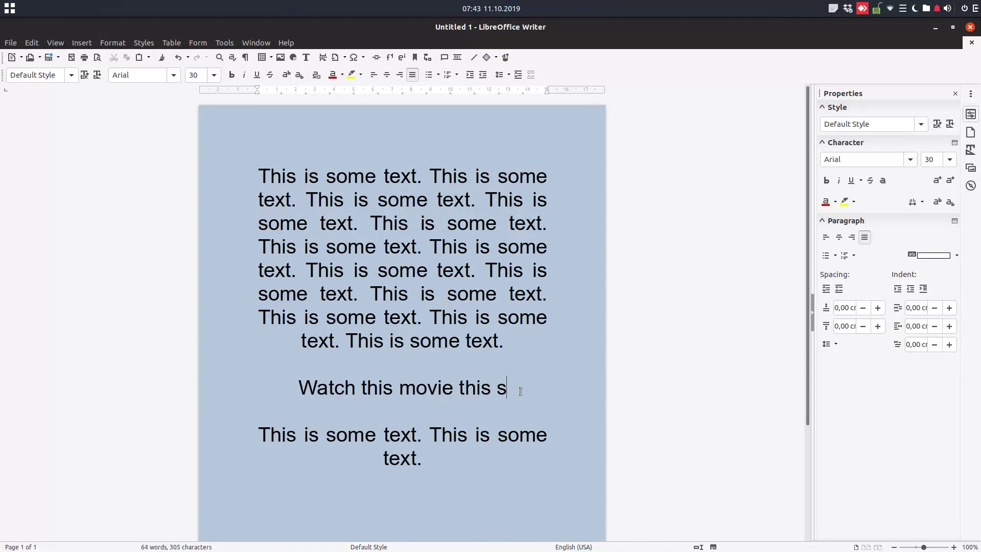
pyautogui.write('ummer.')
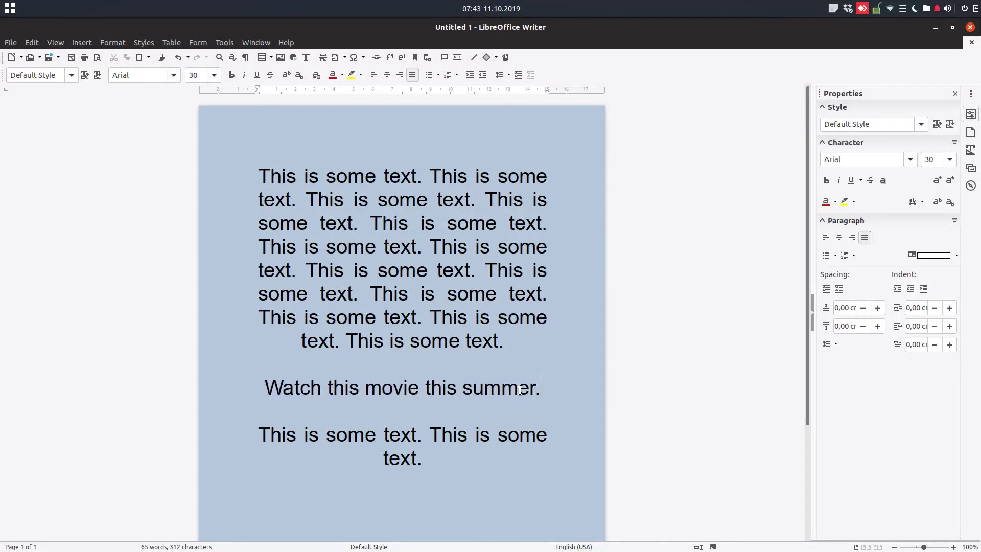
# - Set the font size of the sentence "Watch this movie this summer." to 80
pyautogui.hotkey('shift', 'Home')
pyautogui.click(192, 76)
pyautogui.write('80')
pyautogui.press('Return')
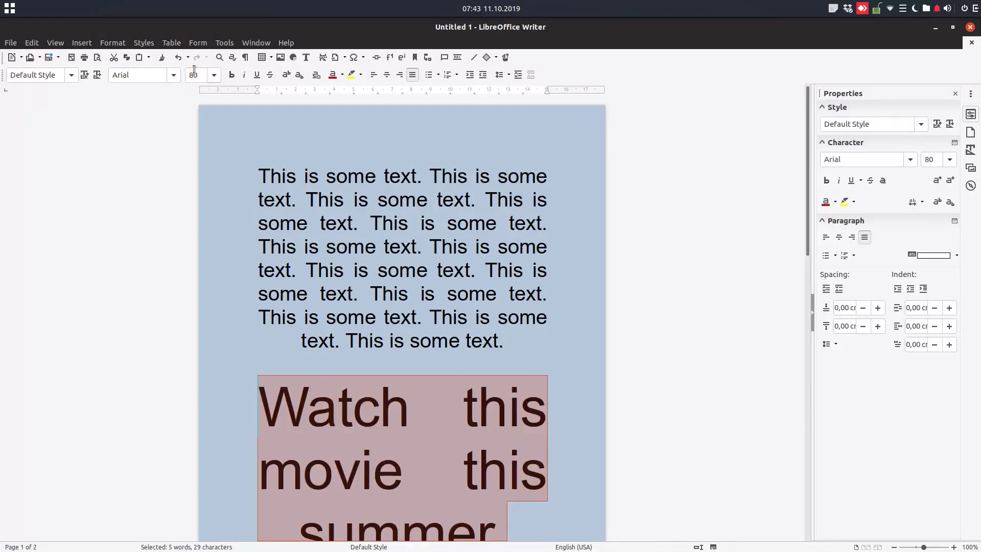
pyautogui.scroll(-3, 344, 175)
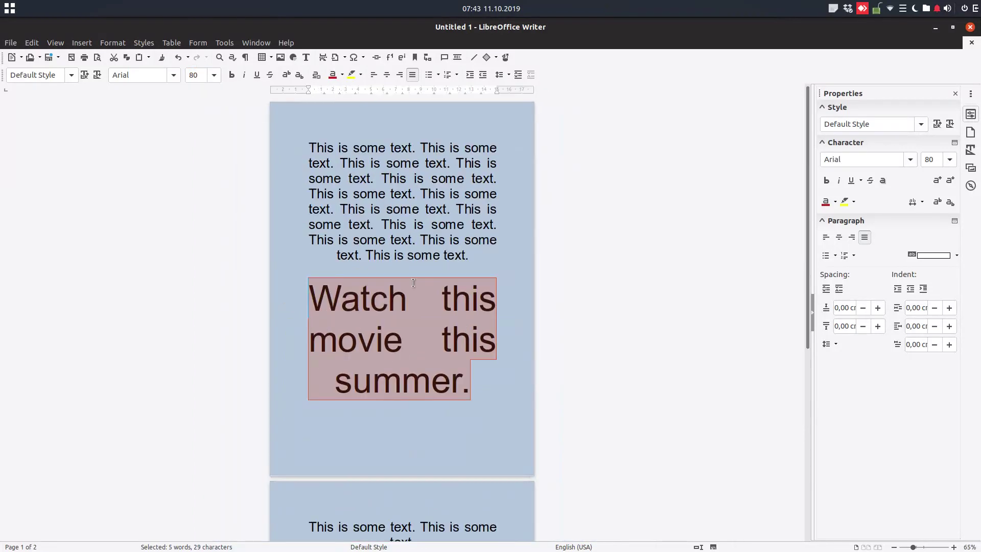
# - Make the sentence "Watch this movie this summer." bold
pyautogui.click(408, 303)
pyautogui.moveTo(471, 389); pyautogui.dragTo(330, 300)
pyautogui.click(231, 75)
pyautogui.click(464, 372)
pyautogui.moveTo(480, 378); pyautogui.dragTo(331, 304)
# - Reapply the Centered last-line option to the justified sentence "Watch this movie this summer."
pyautogui.tripleClick(356, 309)
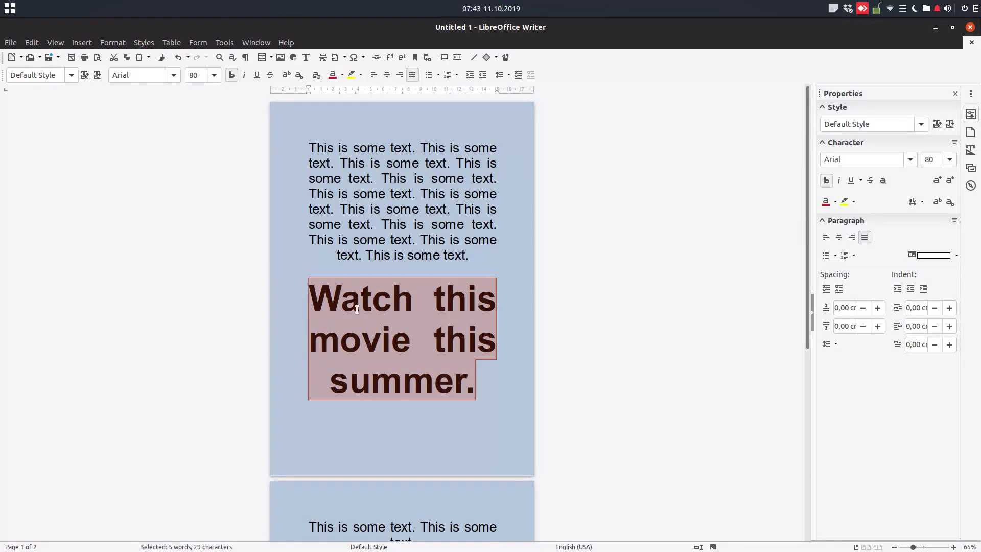
pyautogui.rightClick(357, 309)
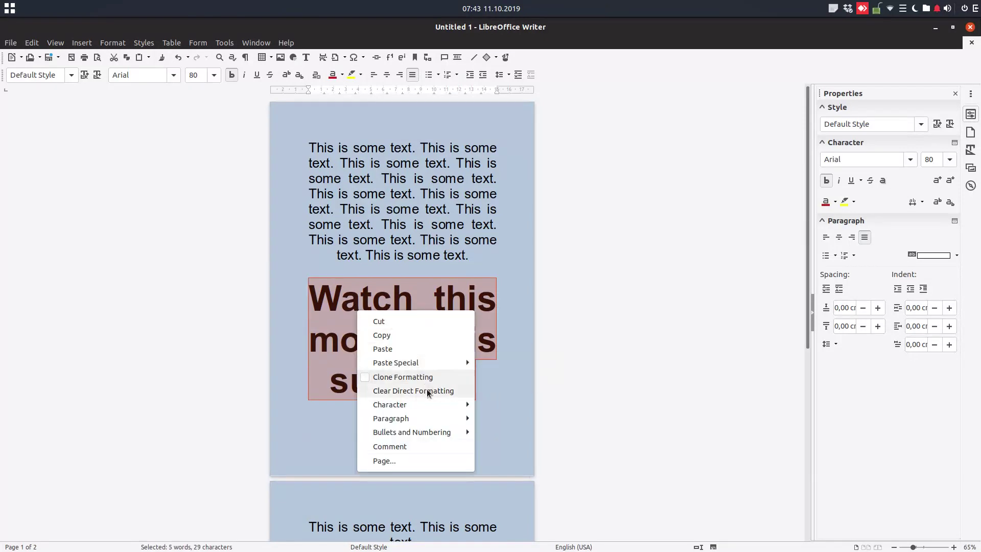
pyautogui.moveTo(453, 418)
pyautogui.click(492, 418)
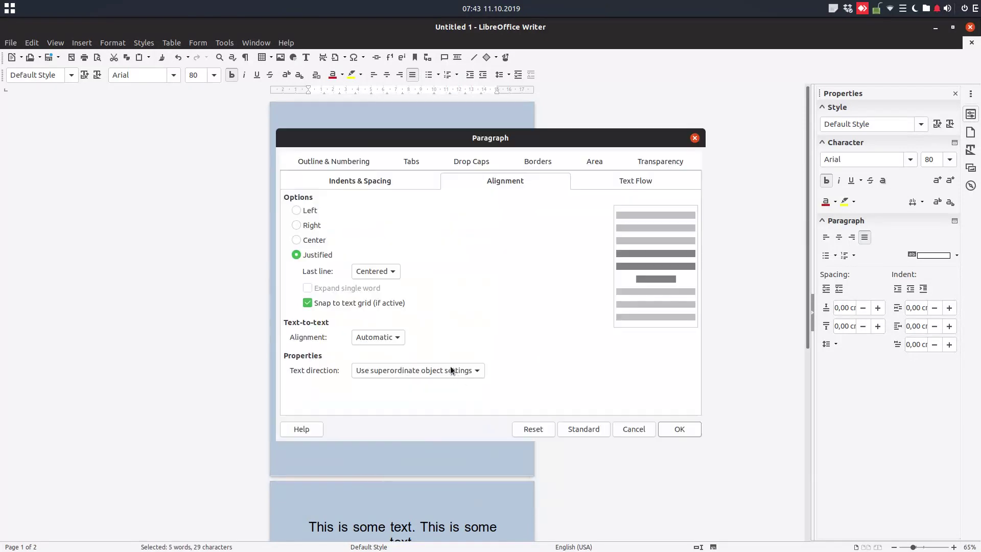
pyautogui.click(372, 273)
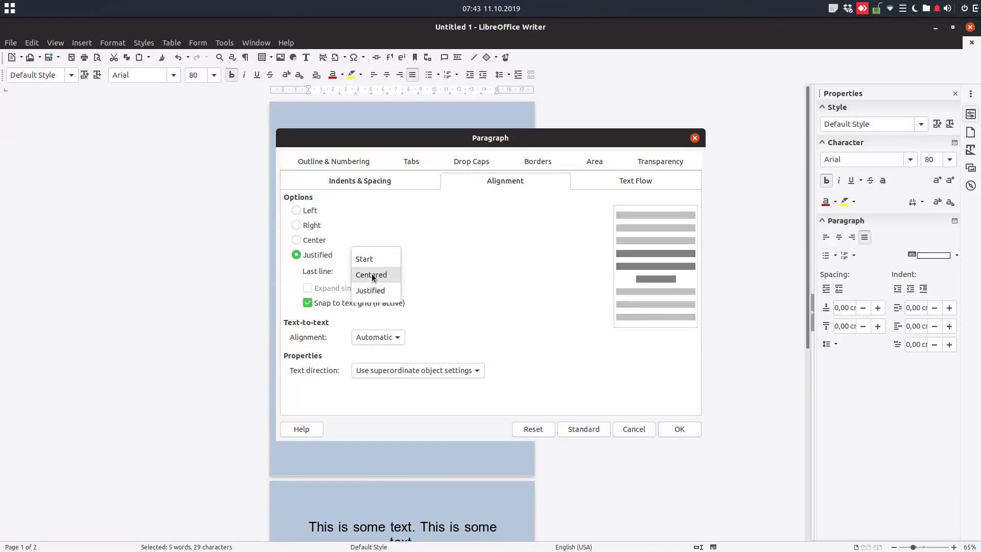
pyautogui.click(372, 275)
pyautogui.click(666, 428)
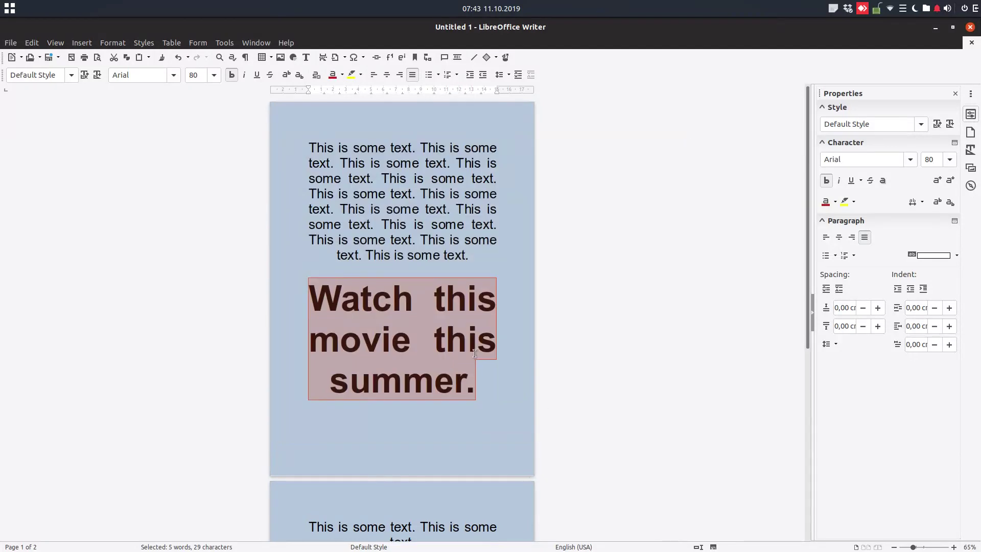
# - Set the last line of the bold sentence's justified alignment to Justified
pyautogui.rightClick(428, 326)
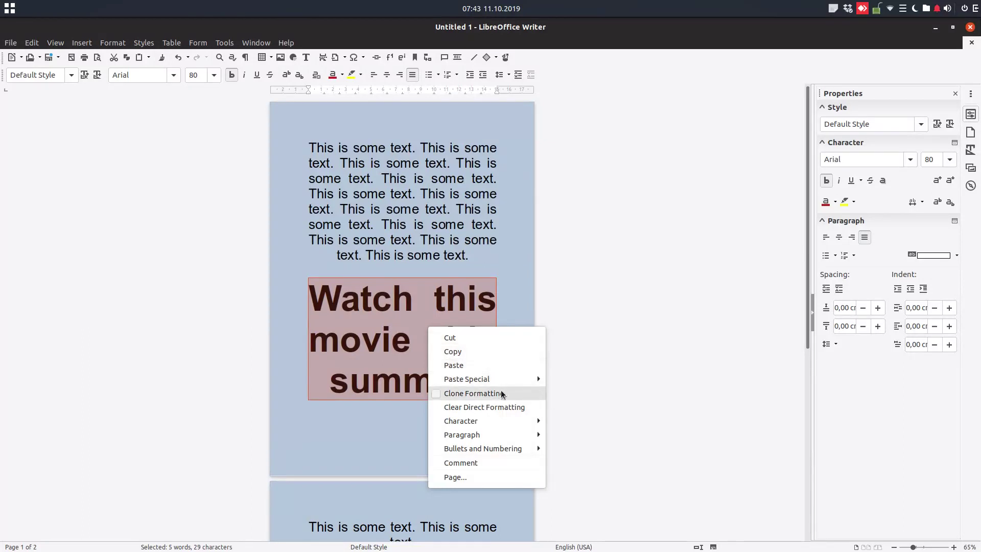
pyautogui.moveTo(532, 435)
pyautogui.click(568, 435)
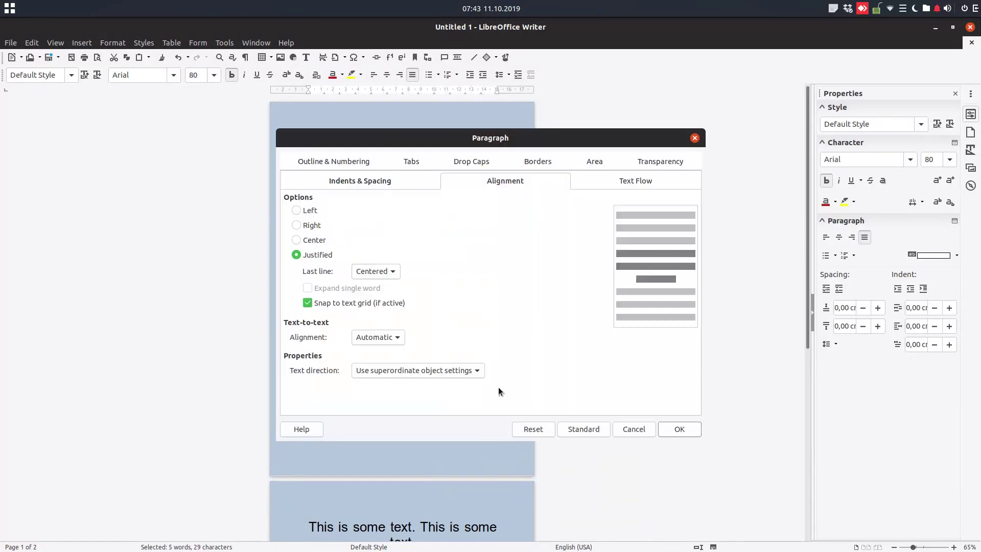
pyautogui.click(376, 271)
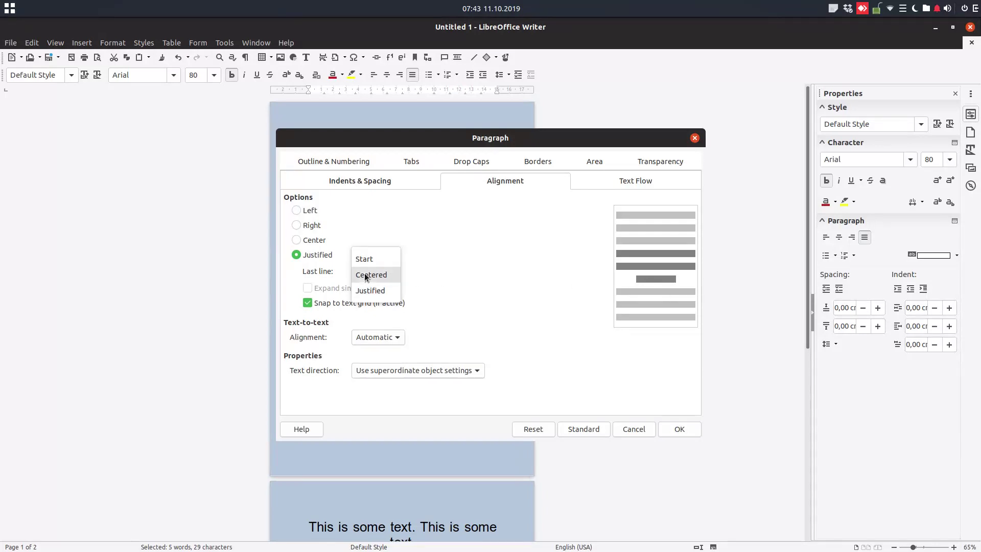
pyautogui.click(368, 287)
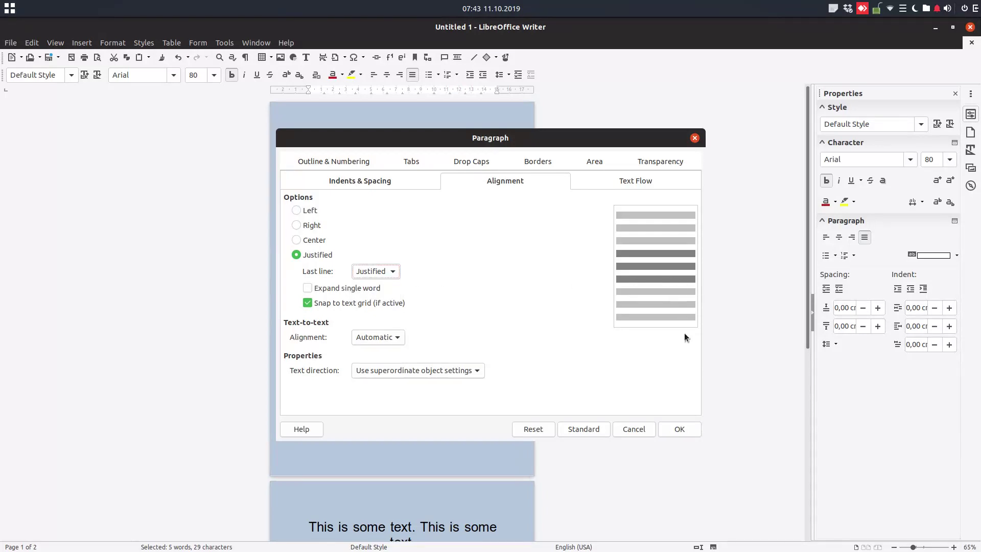
pyautogui.click(683, 428)
pyautogui.click(398, 247)
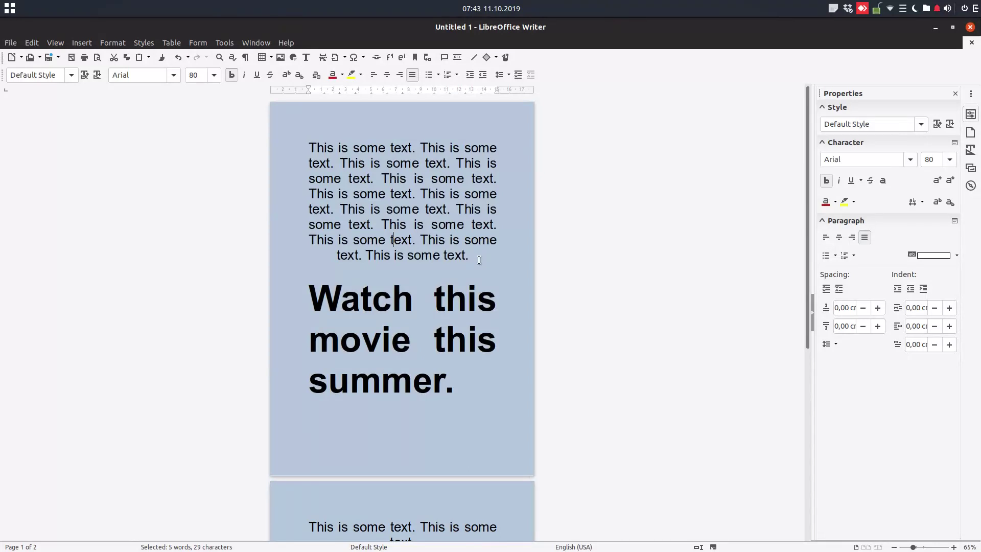
# - Try to apply the Justified last-line option to all text in the document without choosing the Justified alignment
pyautogui.hotkey('ctrl', 'a')
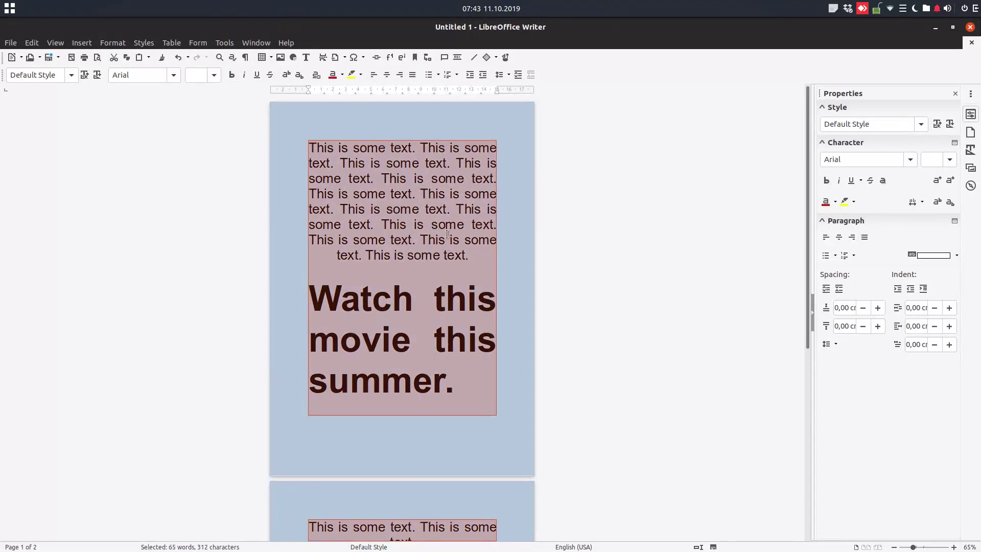
pyautogui.rightClick(447, 234)
pyautogui.moveTo(531, 342)
pyautogui.click(578, 343)
pyautogui.click(379, 278)
pyautogui.click(384, 307)
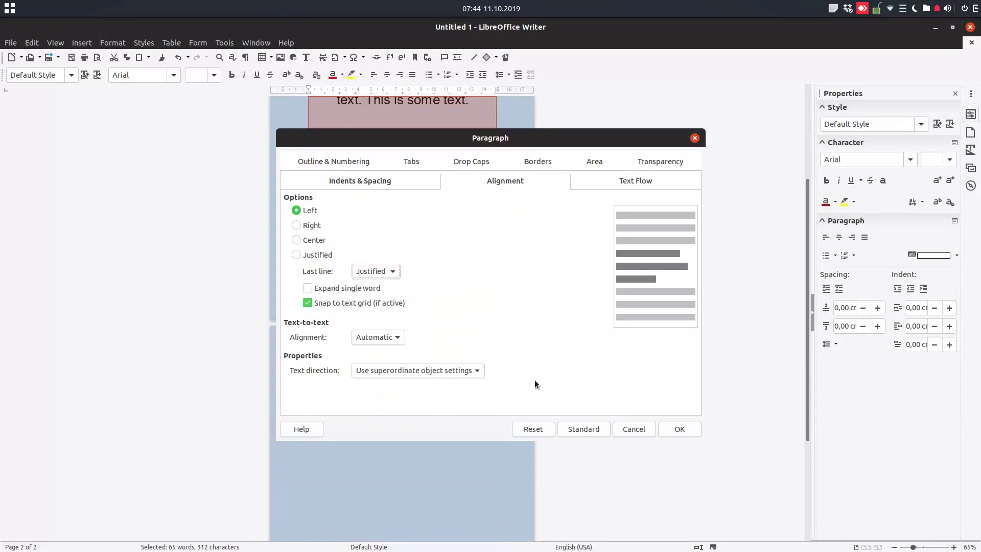
pyautogui.click(677, 429)
pyautogui.scroll(5, 474, 276)
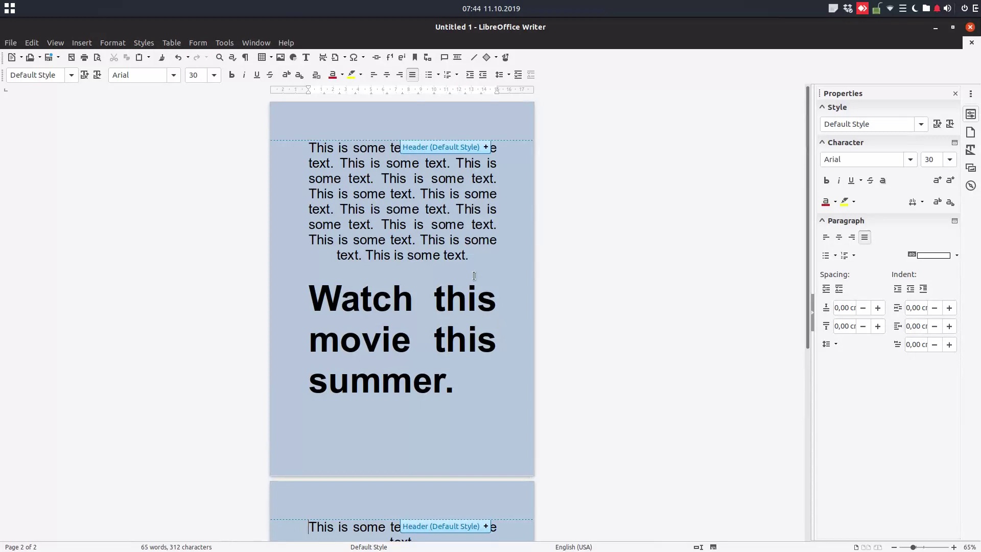
# - Apply Justified alignment with a Justified last line to all text in the document
pyautogui.hotkey('ctrl', 'a')
pyautogui.rightClick(450, 238)
pyautogui.moveTo(504, 346)
pyautogui.click(589, 345)
pyautogui.click(331, 257)
pyautogui.click(378, 271)
pyautogui.click(378, 278)
pyautogui.click(378, 276)
pyautogui.click(381, 304)
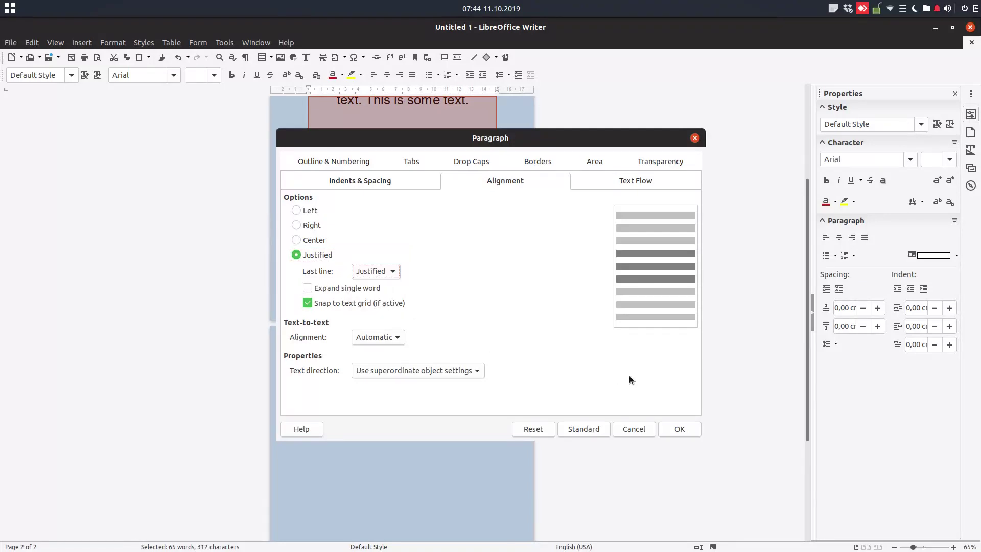
pyautogui.click(679, 429)
pyautogui.click(464, 276)
pyautogui.scroll(5, 473, 231)
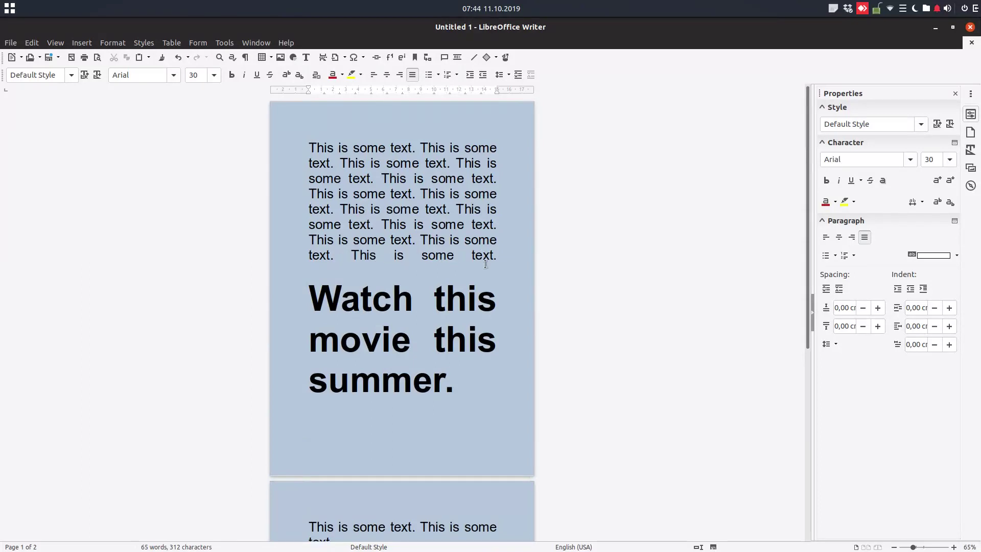
# - Remove and re-create the paragraph break after "summer." in the large bold sentence
pyautogui.scroll(-4, 486, 264)
pyautogui.click(466, 314)
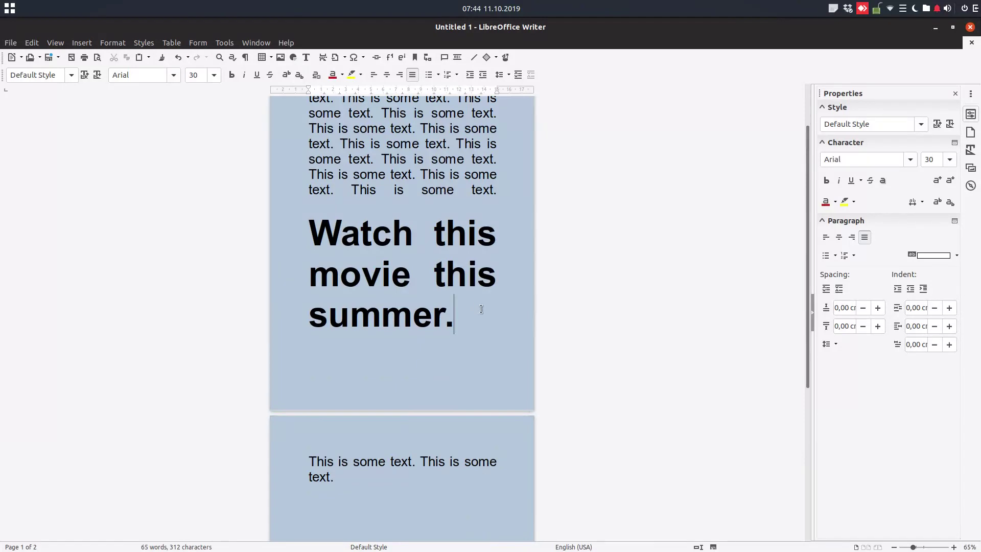
pyautogui.press('Delete')
pyautogui.press('Return')
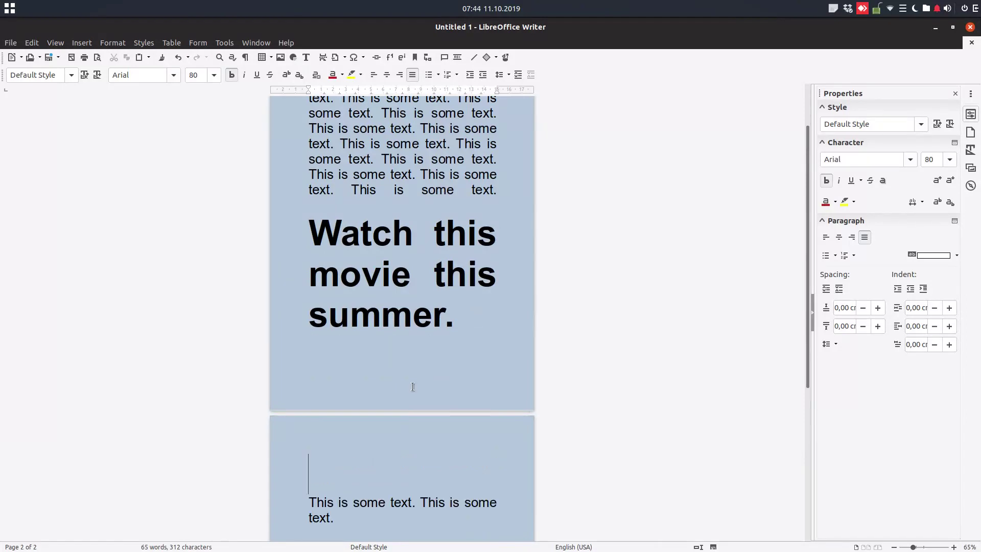
pyautogui.click(423, 324)
pyautogui.click(468, 319)
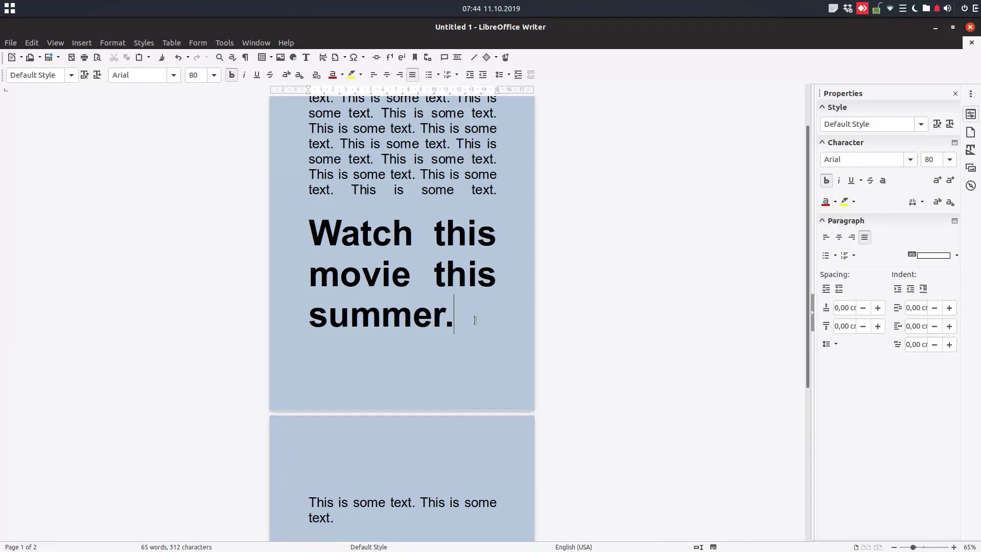
# - Try adding a tab after "summer." at the end of the bold sentence
pyautogui.press('Tab')
pyautogui.click(449, 314)
pyautogui.click(495, 276)
pyautogui.click(480, 314)
pyautogui.write('a')
pyautogui.press('BackSpace')
# - Enable Expand single word for the justified last lines of all text in the document
pyautogui.hotkey('ctrl', 'a')
pyautogui.rightClick(463, 310)
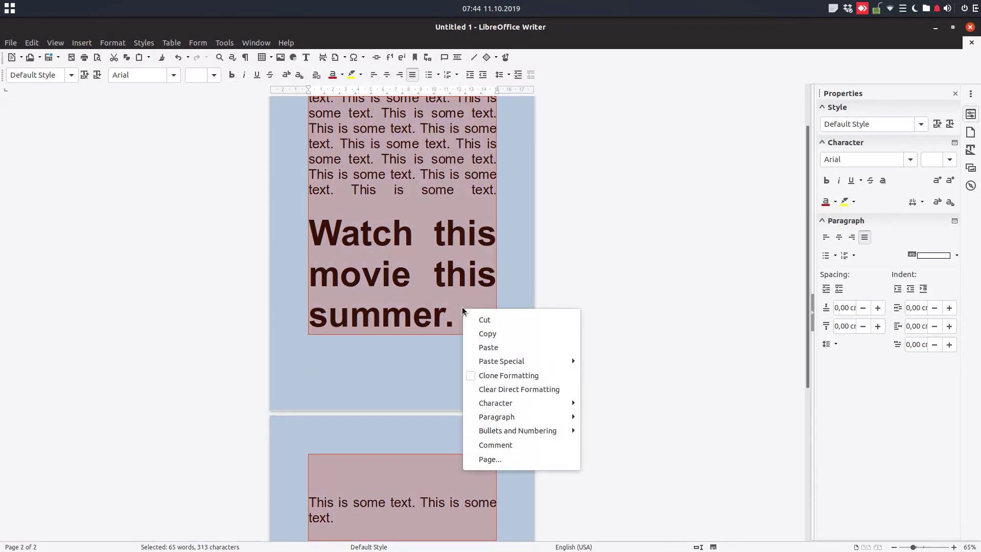
pyautogui.click(509, 376)
pyautogui.scroll(-2, 376, 447)
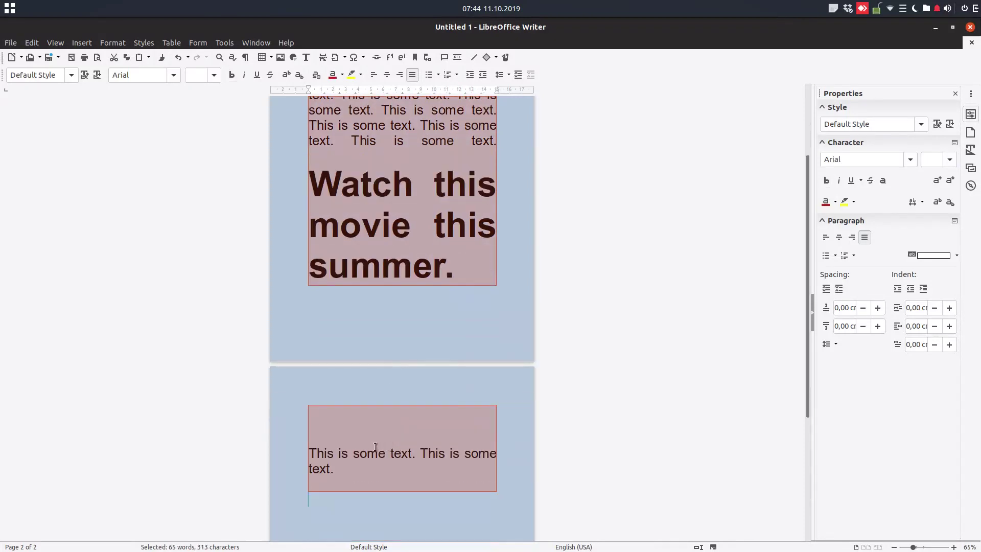
pyautogui.rightClick(392, 213)
pyautogui.moveTo(467, 322)
pyautogui.click(518, 321)
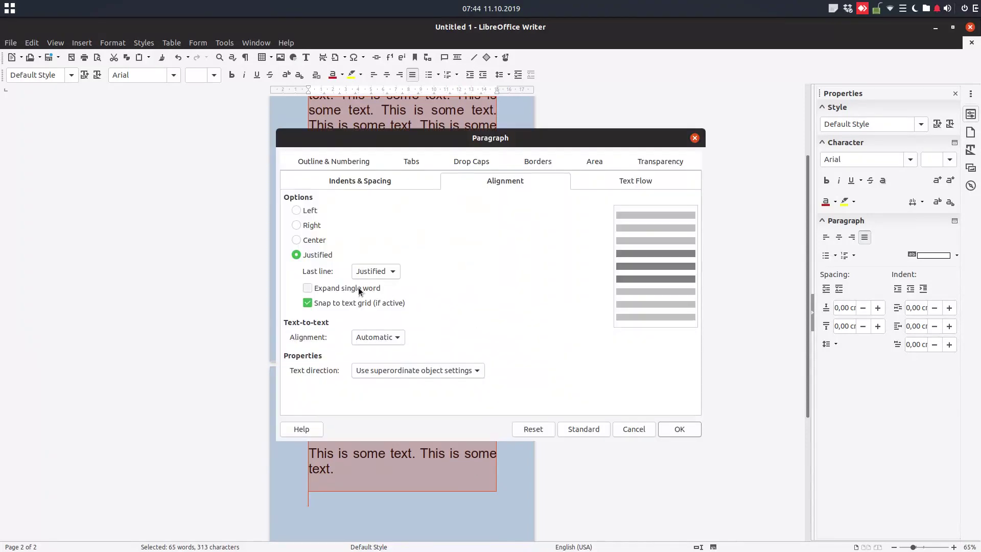
pyautogui.click(335, 289)
pyautogui.click(680, 428)
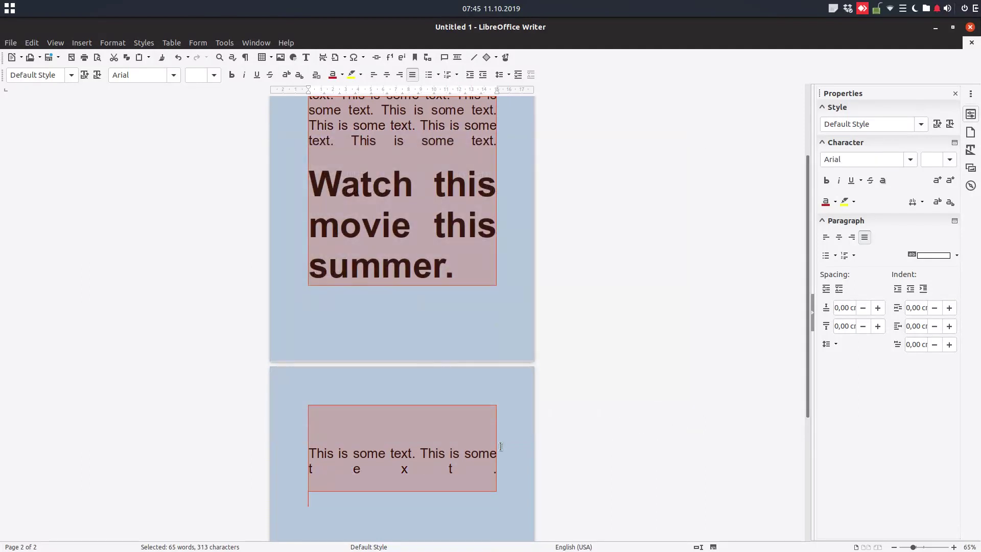
# - Reapply the Justified last-line option with Expand single word to the sentence "Watch this movie this summer."
pyautogui.scroll(3, 470, 312)
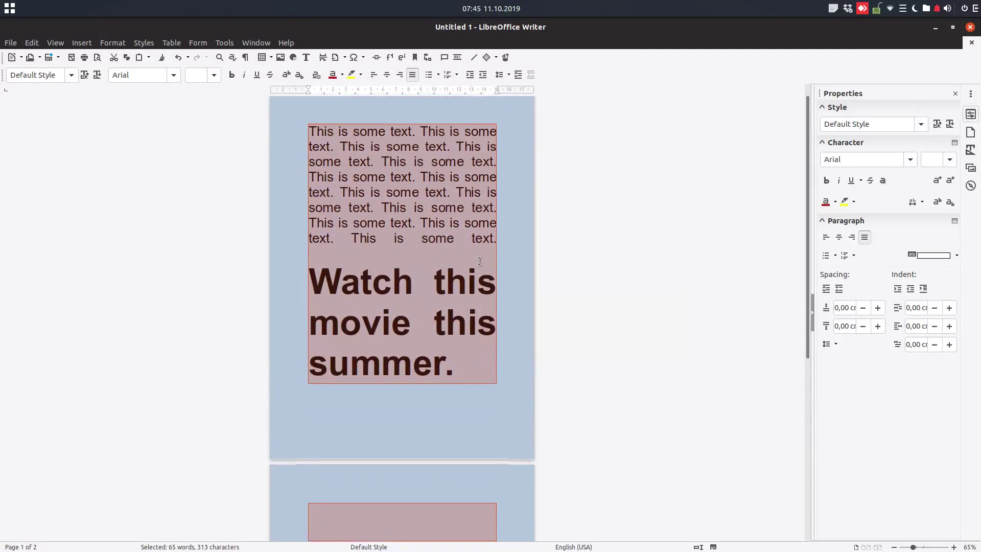
pyautogui.scroll(-1, 477, 270)
pyautogui.click(467, 331)
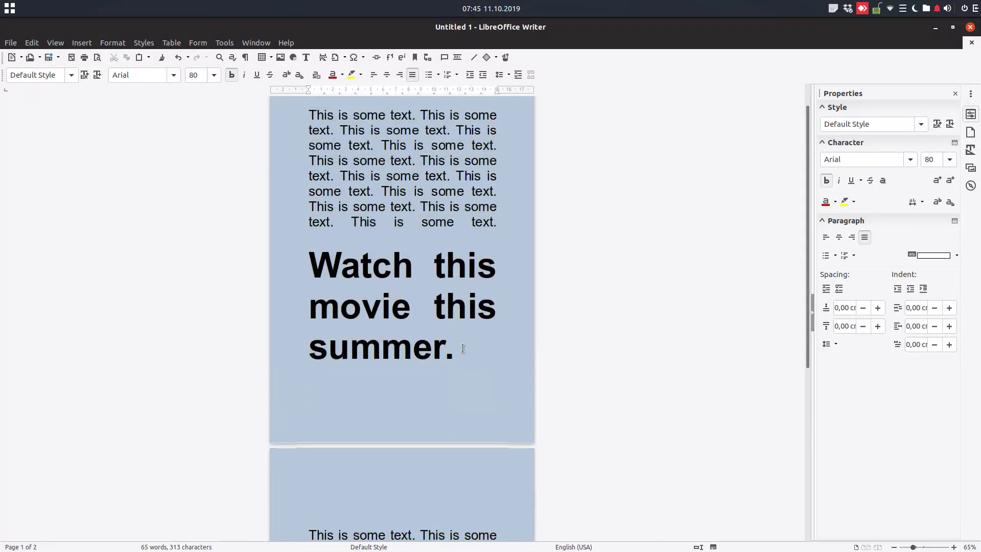
pyautogui.tripleClick(444, 342)
pyautogui.rightClick(381, 282)
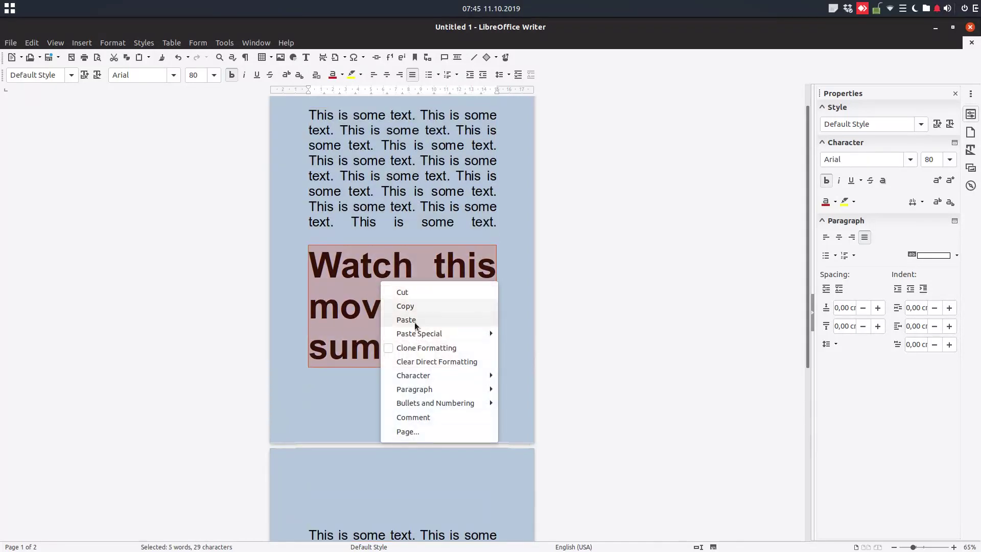
pyautogui.moveTo(434, 390)
pyautogui.click(517, 390)
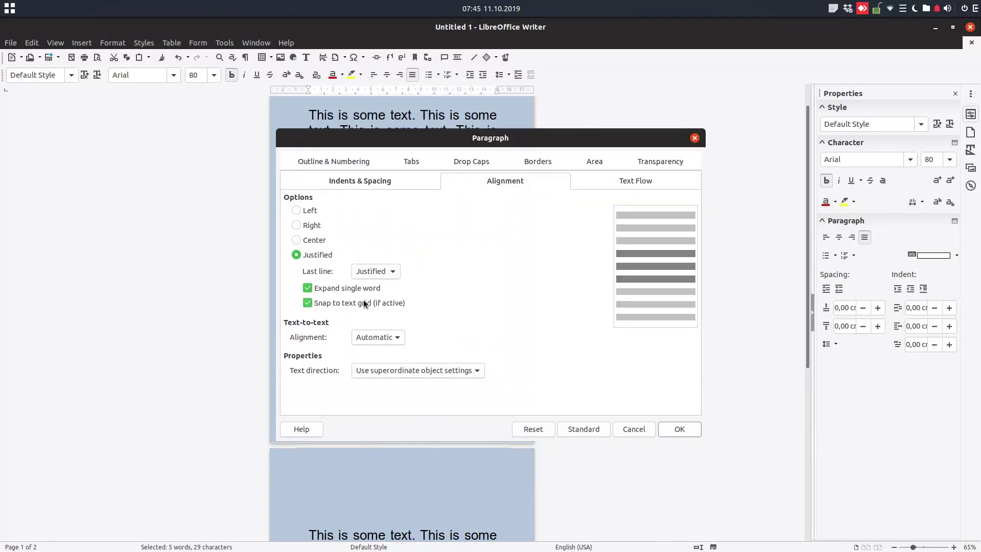
pyautogui.click(376, 272)
pyautogui.click(376, 275)
pyautogui.click(372, 287)
pyautogui.click(372, 287)
pyautogui.click(680, 429)
# - Remove the trailing tab after "summer." in the bold sentence
pyautogui.click(438, 344)
pyautogui.click(488, 349)
pyautogui.press('BackSpace')
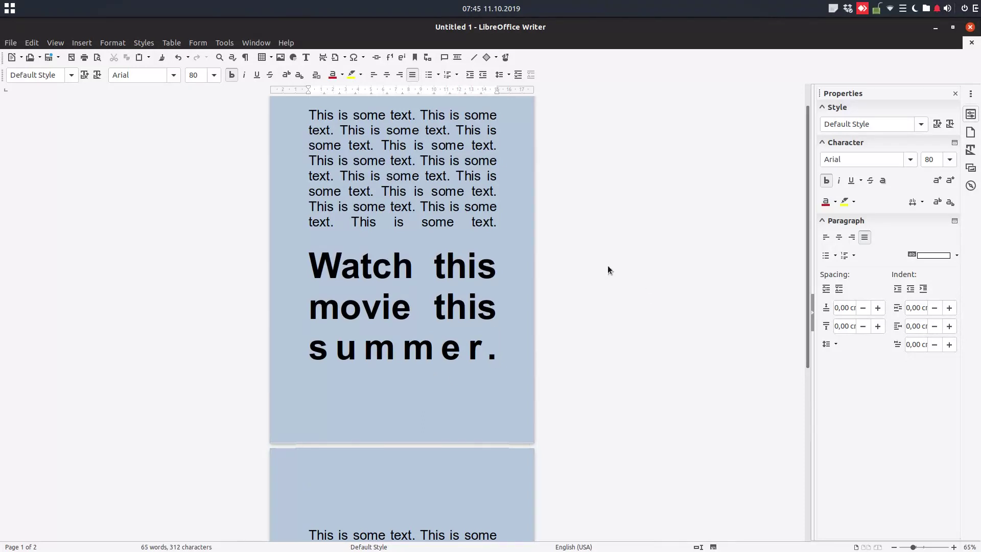
# - Set the font size of the sentence "Watch this movie this summer." to 100
pyautogui.scroll(-5, 482, 333)
pyautogui.scroll(5, 483, 339)
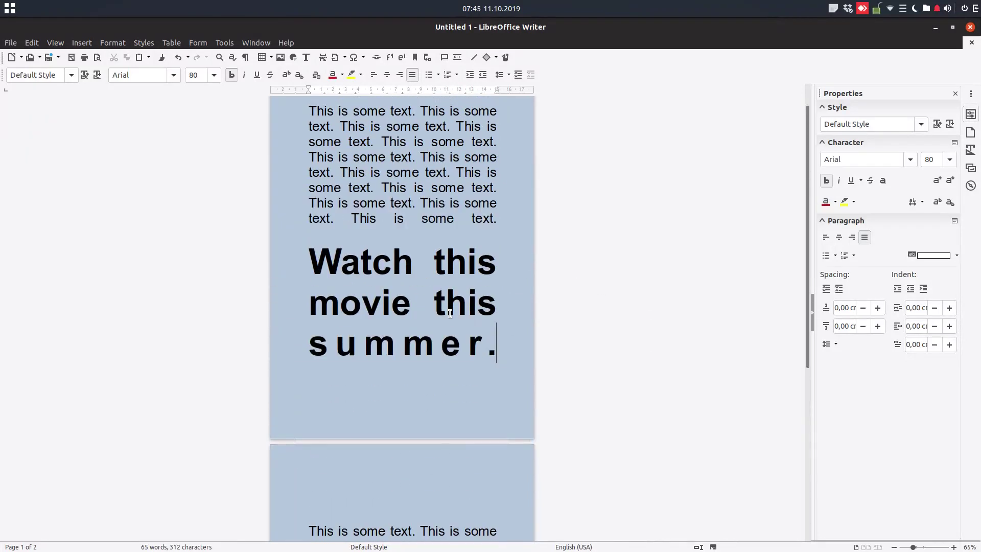
pyautogui.scroll(1, 451, 308)
pyautogui.scroll(-6, 430, 340)
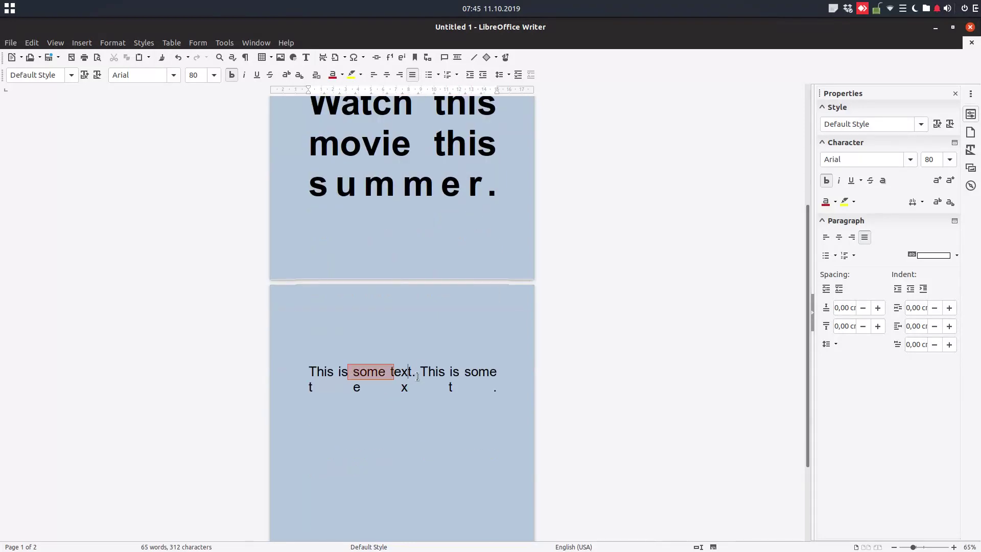
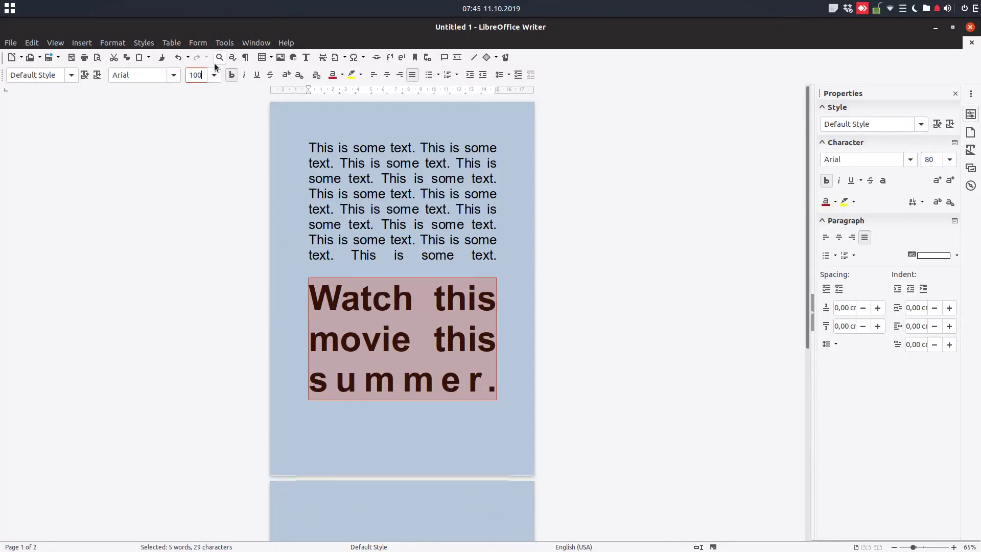
pyautogui.write('100')
pyautogui.press('Return')
pyautogui.scroll(-1, 357, 322)
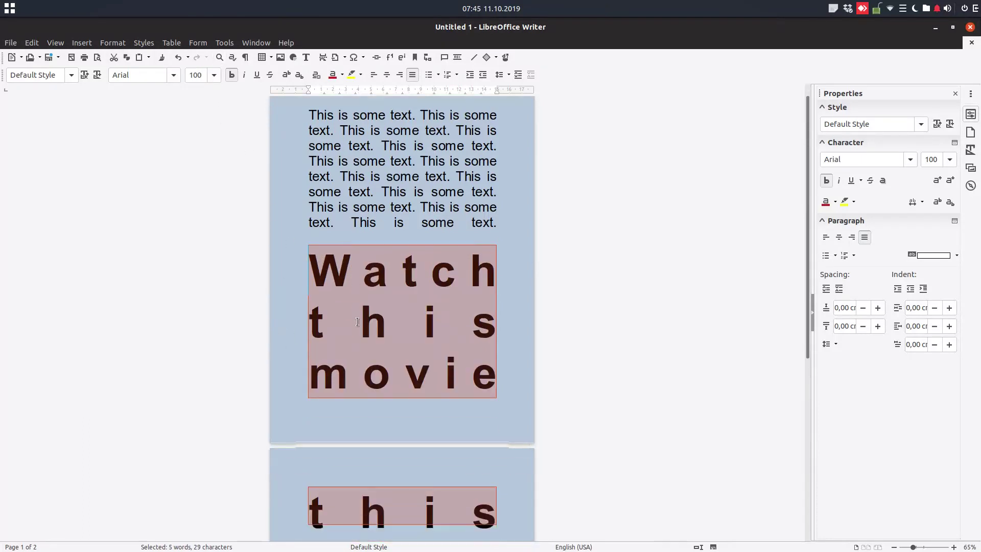
pyautogui.scroll(-4, 357, 321)
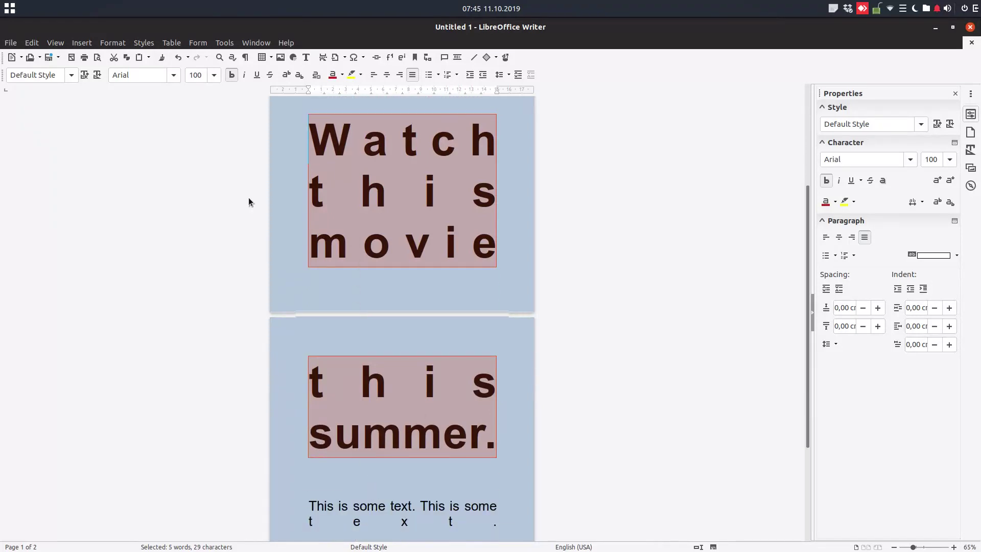
# - Try centered alignment on the enlarged bold sentence and return it to justified alignment
pyautogui.click(388, 76)
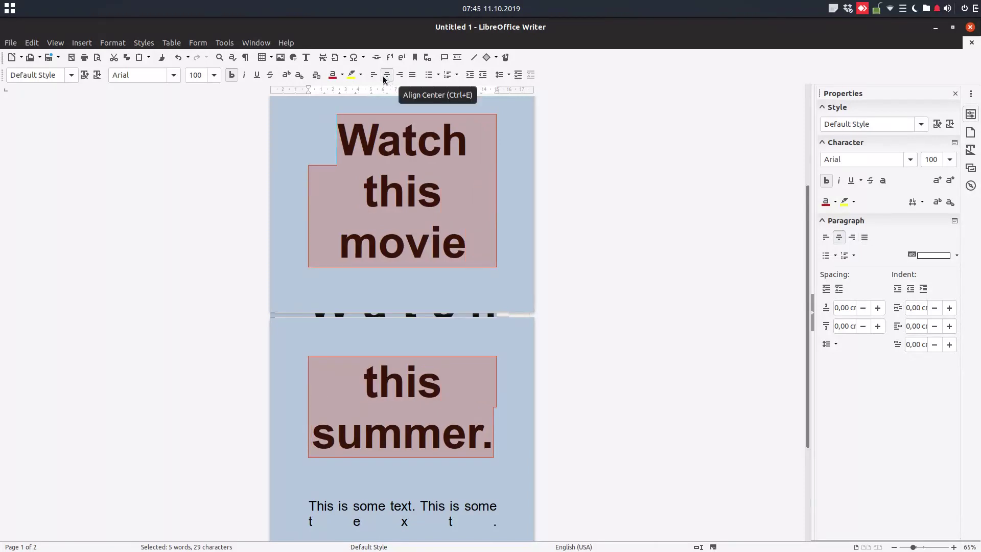
pyautogui.click(412, 74)
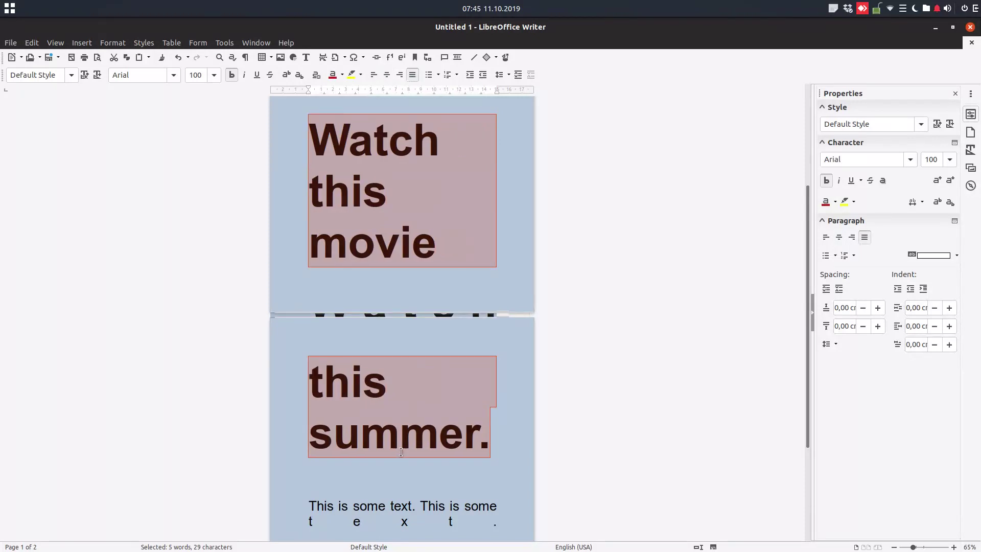
# - Set the last line of "Watch this movie this summer." to Justified with Expand single word enabled in its paragraph alignment
pyautogui.rightClick(400, 433)
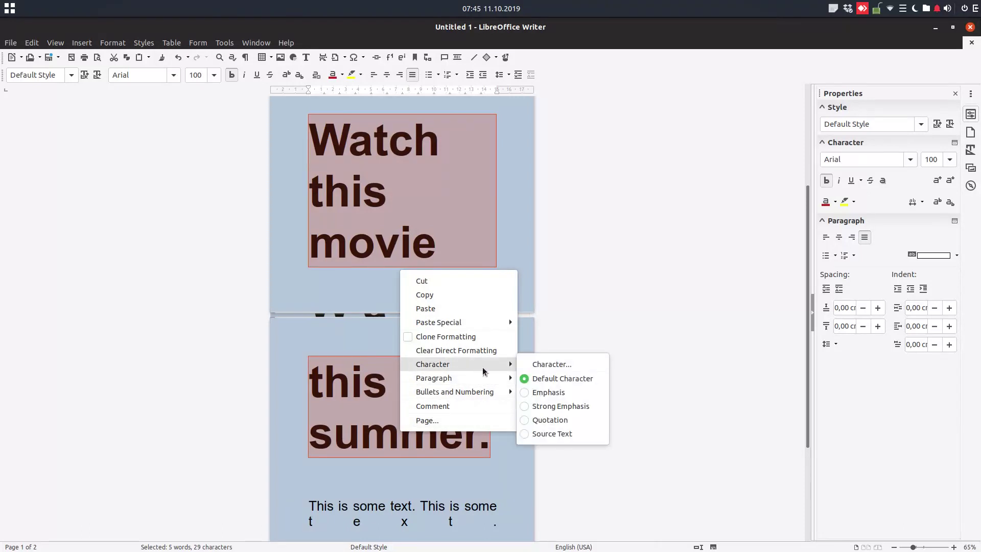
pyautogui.moveTo(501, 378)
pyautogui.click(531, 378)
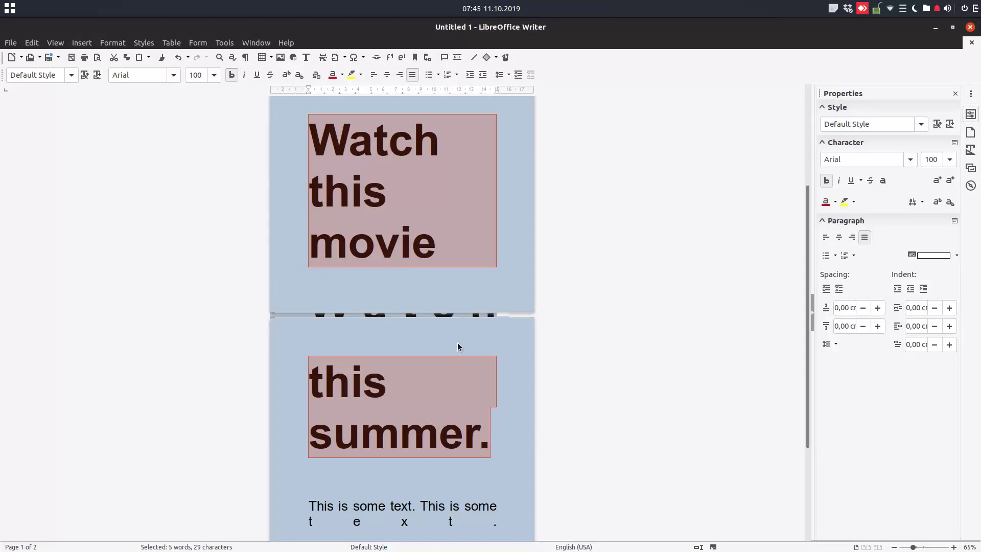
pyautogui.click(378, 272)
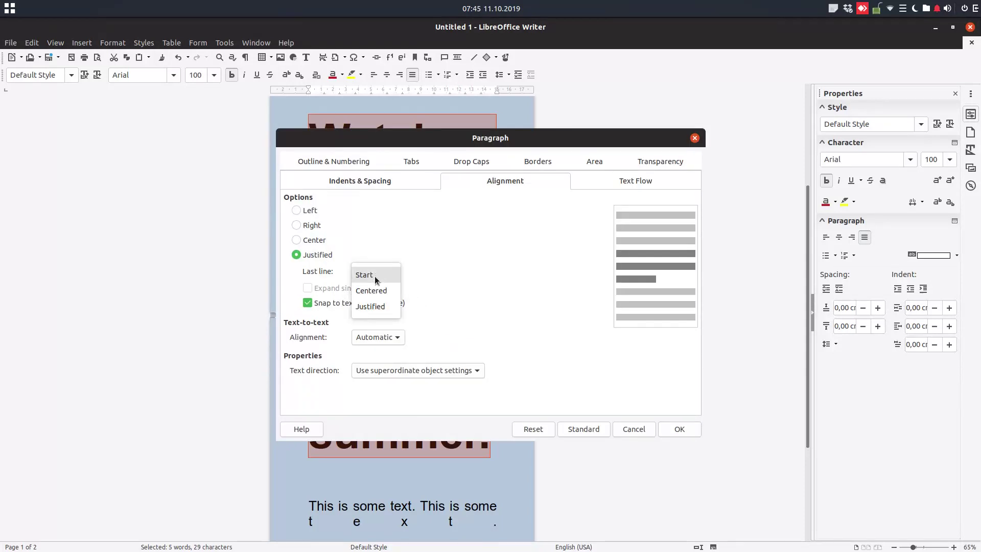
pyautogui.click(377, 304)
pyautogui.click(373, 290)
pyautogui.click(673, 429)
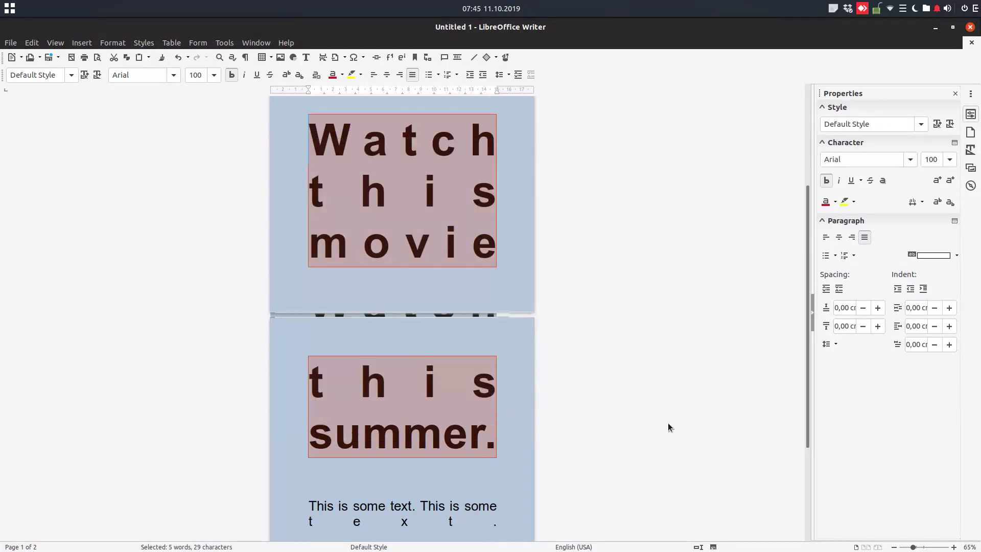
pyautogui.click(429, 378)
# - Try font sizes 60 and 70 on the sentence "Watch this movie this summer."
pyautogui.scroll(-2, 449, 370)
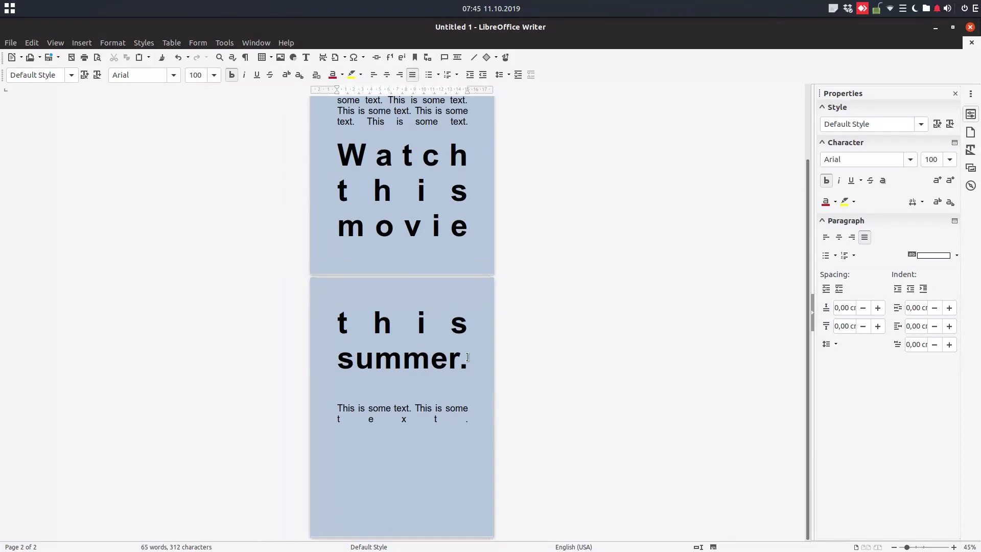
pyautogui.tripleClick(461, 359)
pyautogui.click(197, 76)
pyautogui.write('60')
pyautogui.press('Return')
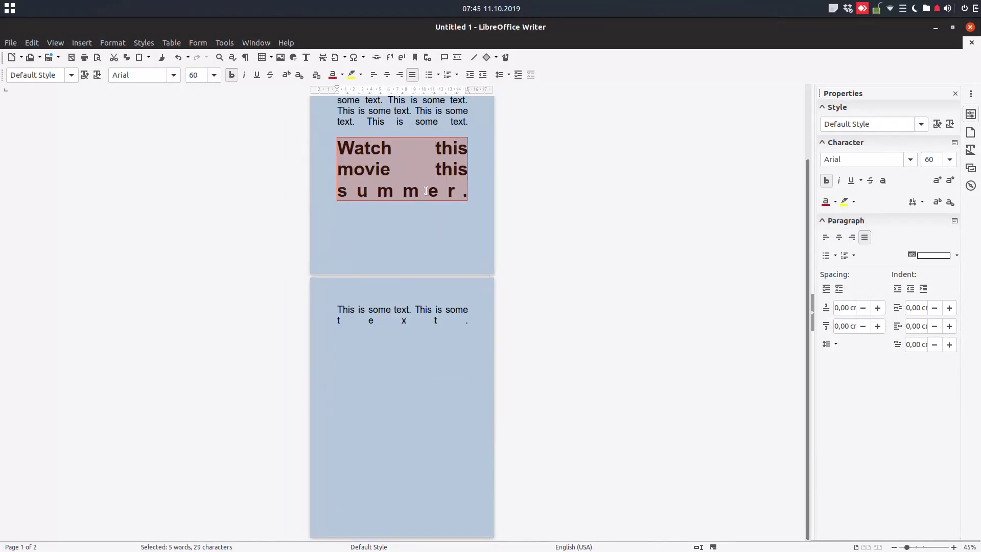
pyautogui.click(197, 75)
pyautogui.write('70')
pyautogui.press('Return')
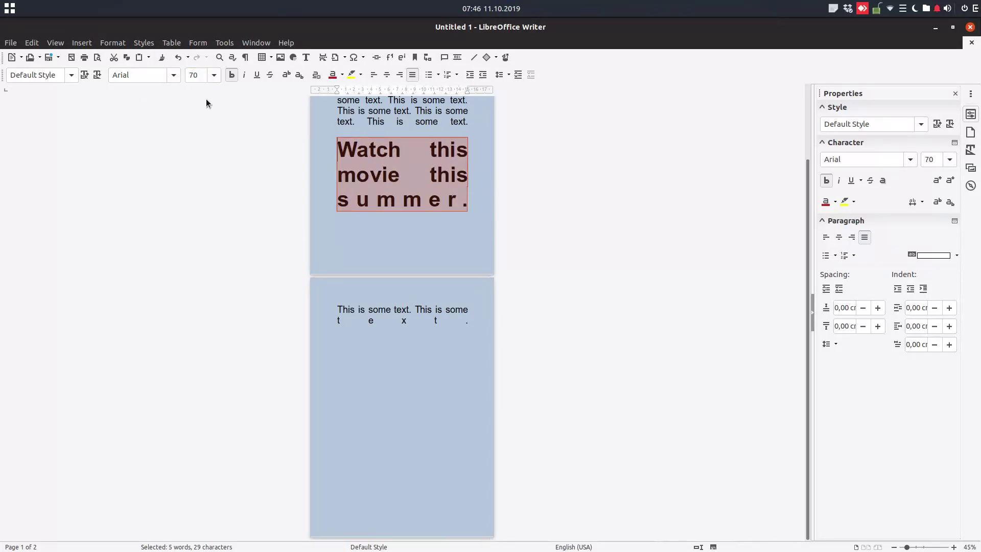
# - Try font sizes 80 and 85 on the selected bold sentence
pyautogui.click(193, 75)
pyautogui.write('80')
pyautogui.press('Return')
pyautogui.click(190, 77)
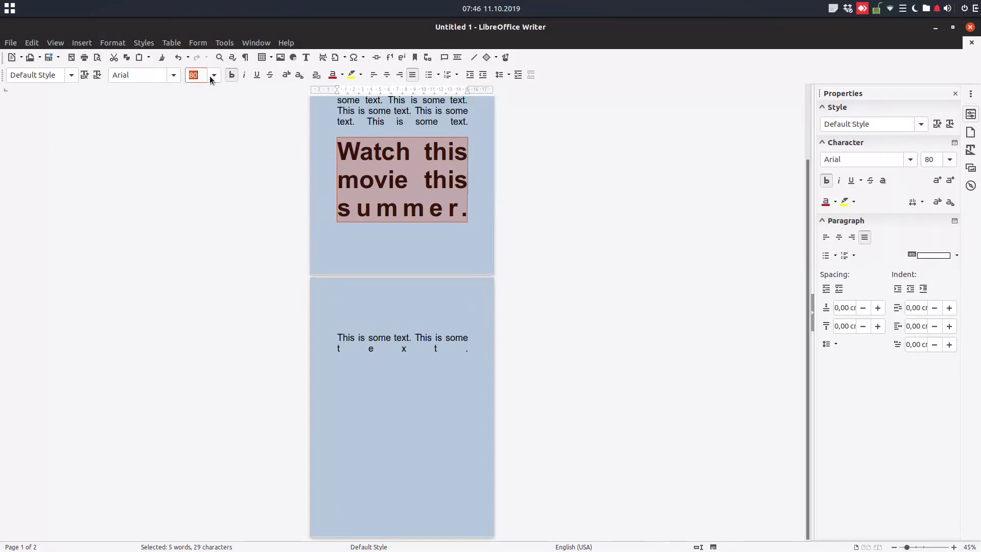
pyautogui.press('Return')
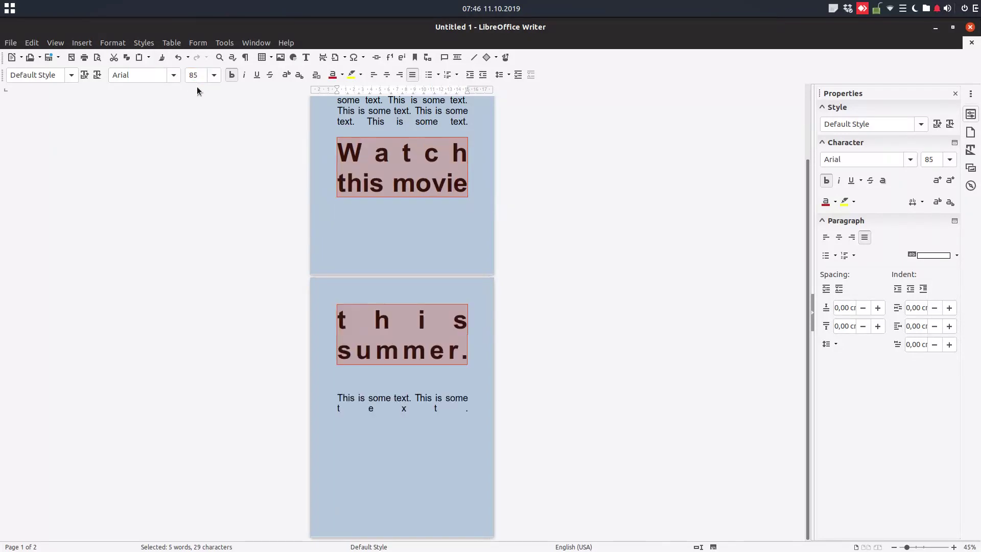
# - Set the font size of the bold sentence to 84 and deselect it
pyautogui.click(200, 76)
pyautogui.write('84')
pyautogui.press('Return')
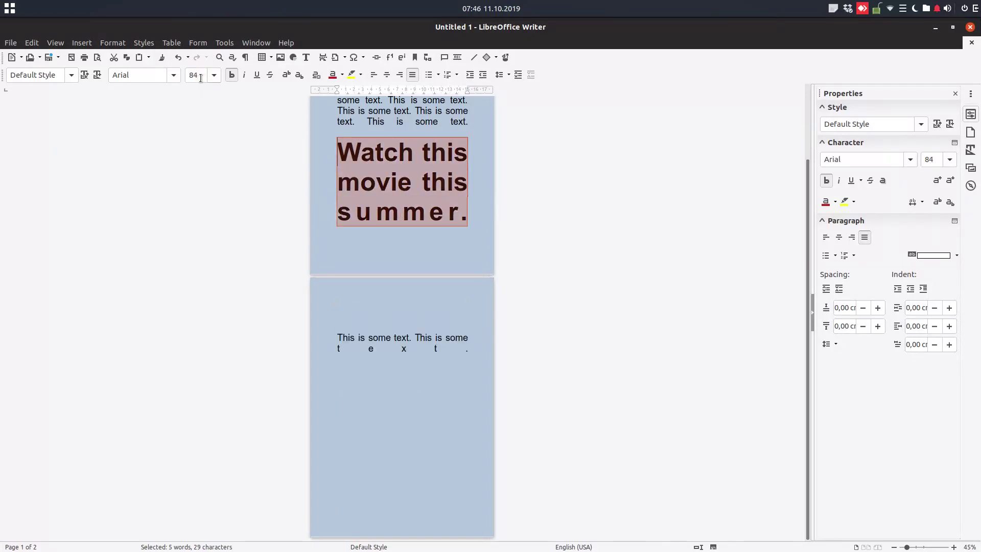
pyautogui.click(417, 202)
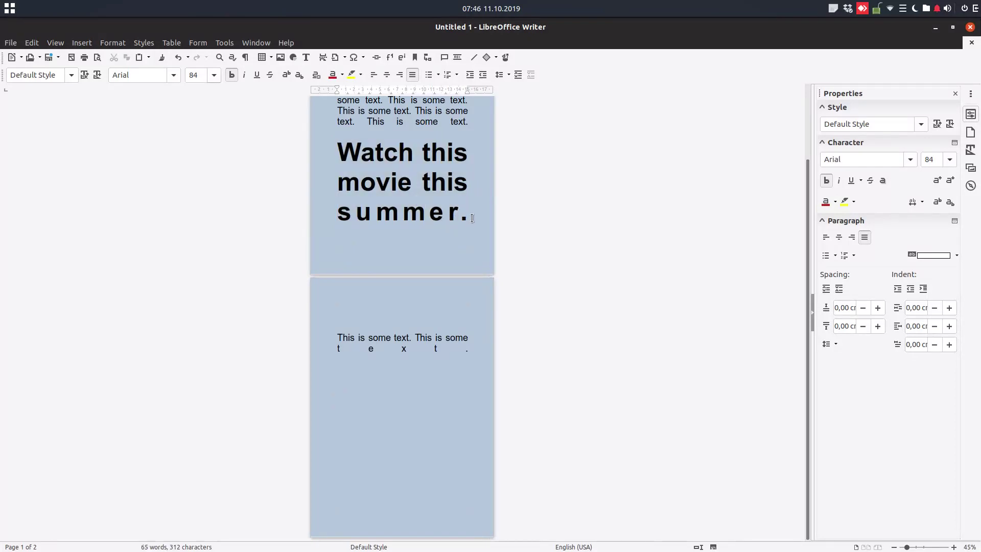
# - Try centered alignment on the sentence "Watch this movie this summer."
pyautogui.moveTo(469, 216); pyautogui.dragTo(343, 155)
pyautogui.scroll(2, 379, 100)
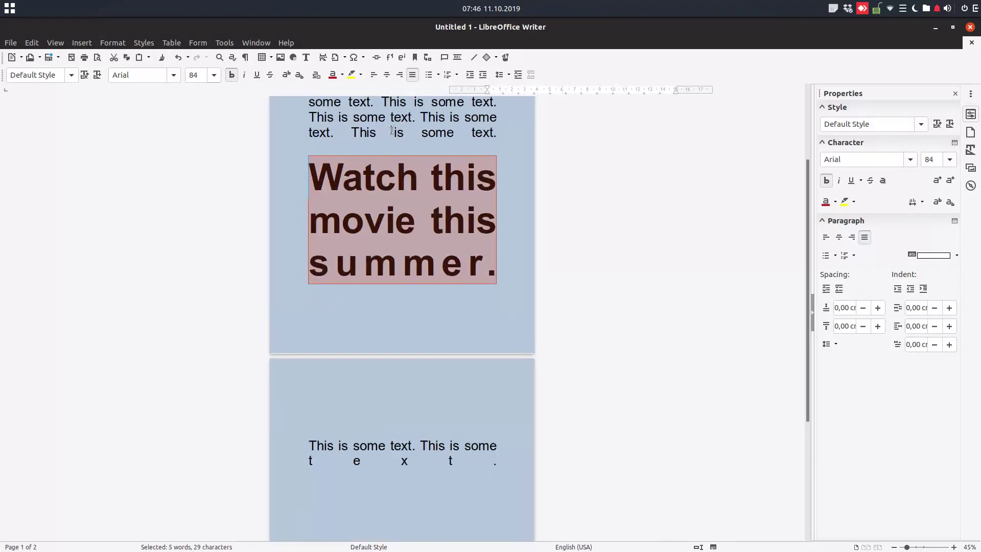
pyautogui.click(387, 81)
pyautogui.click(730, 352)
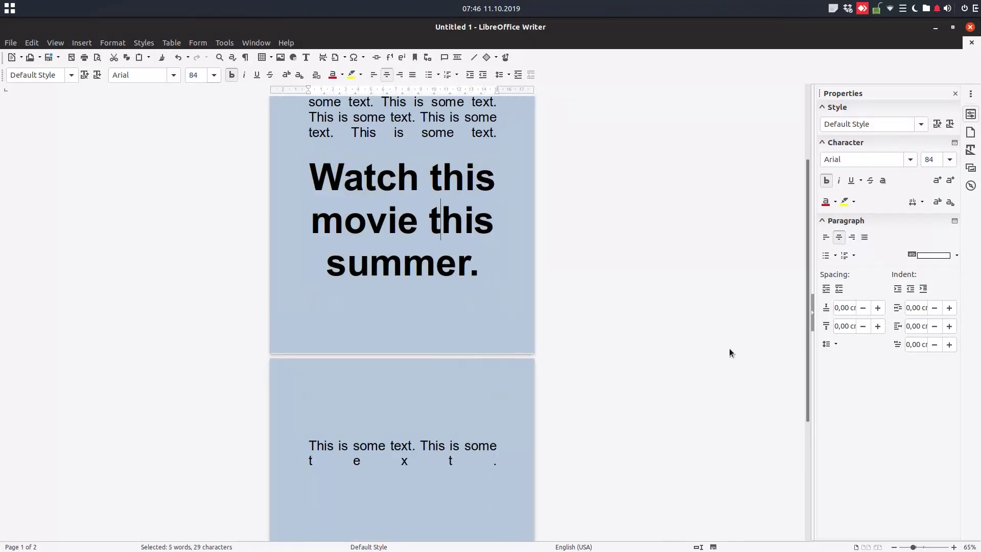
pyautogui.scroll(1, 664, 450)
pyautogui.scroll(2, 321, 368)
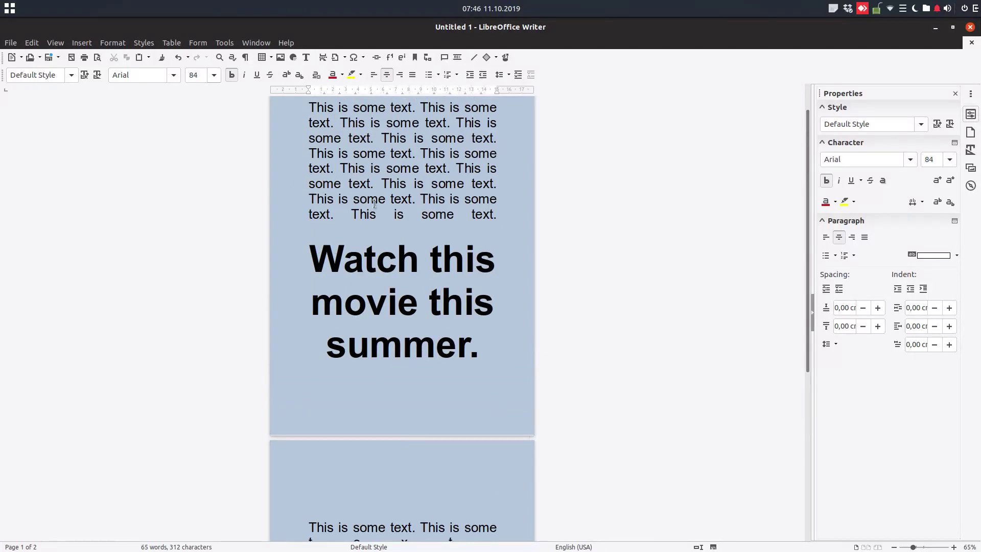
pyautogui.scroll(1, 375, 203)
pyautogui.click(448, 249)
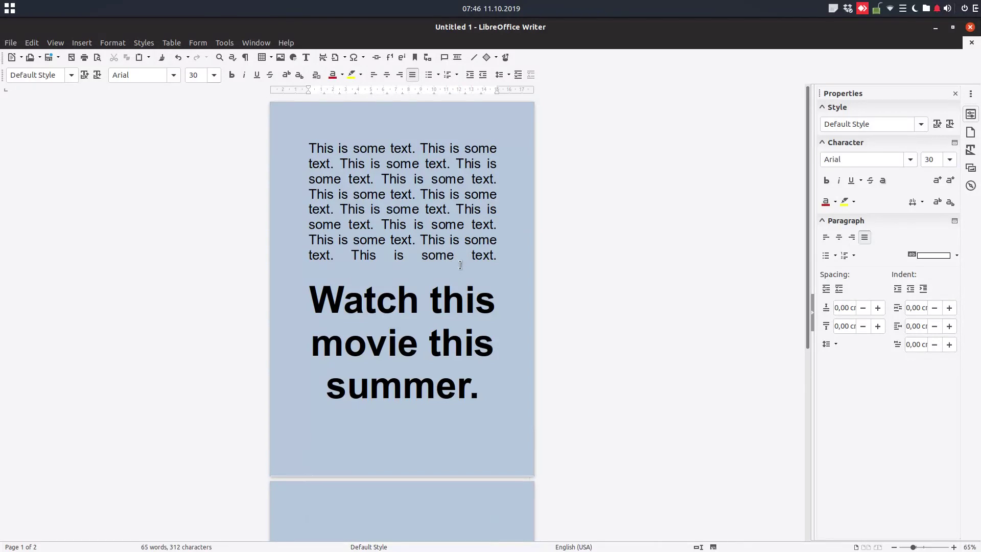
pyautogui.scroll(-4, 459, 276)
pyautogui.scroll(3, 399, 279)
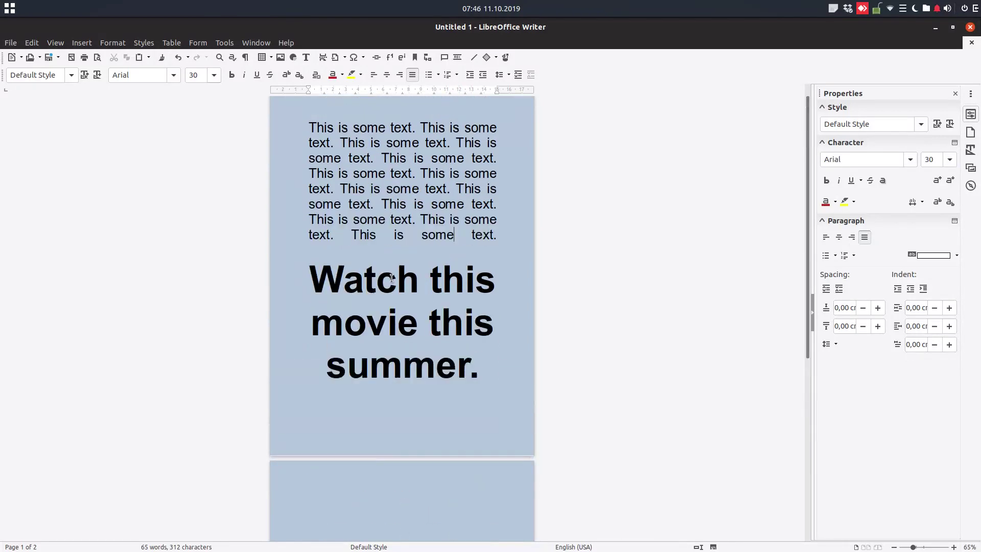
# - Open the paragraph alignment settings for the whole document and preview the Right and Center options
pyautogui.click(498, 230)
pyautogui.hotkey('ctrl', 'a')
pyautogui.rightClick(471, 229)
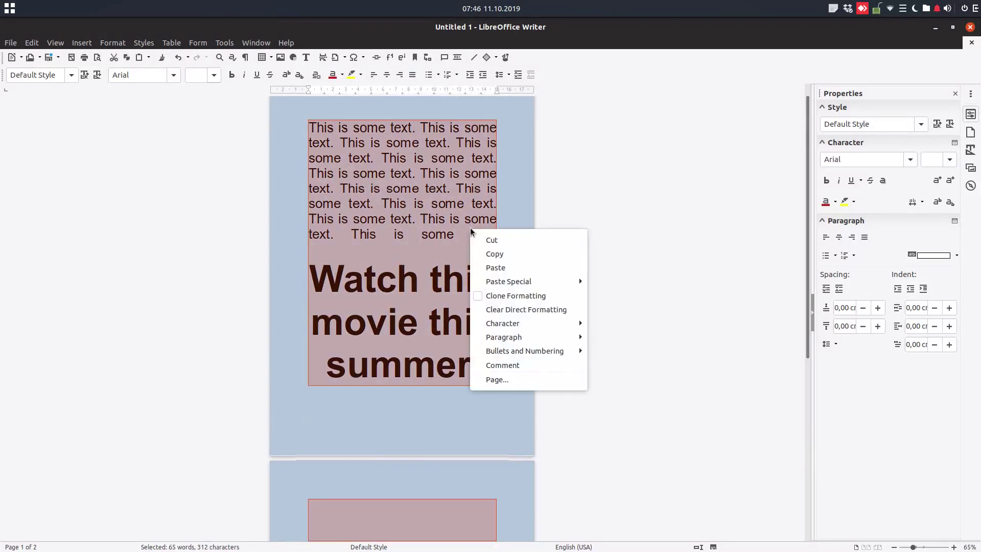
pyautogui.click(593, 336)
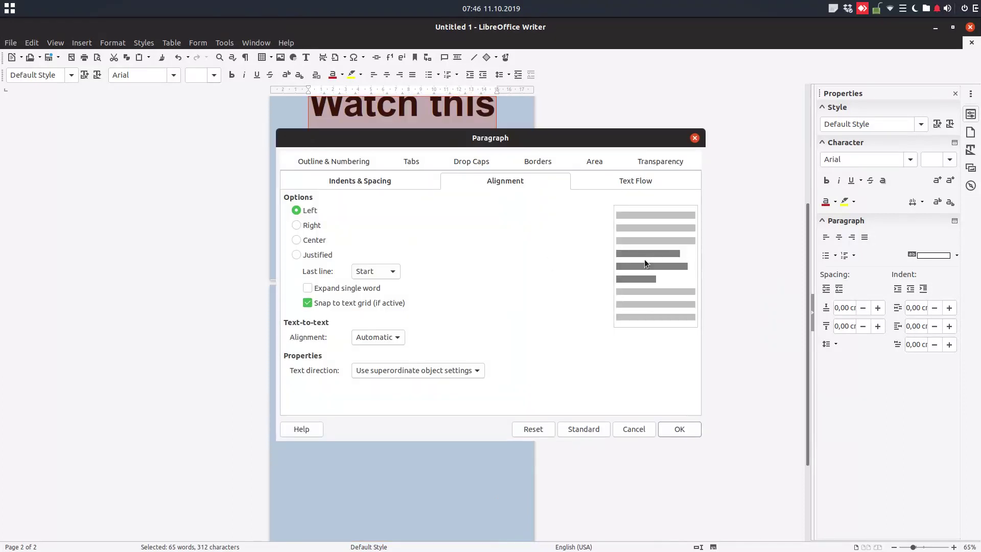
pyautogui.click(323, 227)
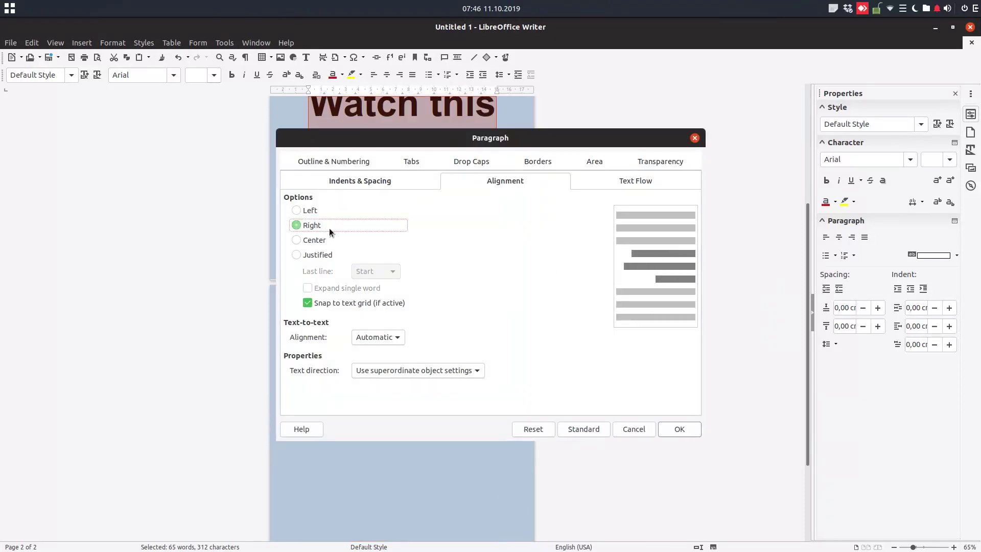
pyautogui.click(321, 240)
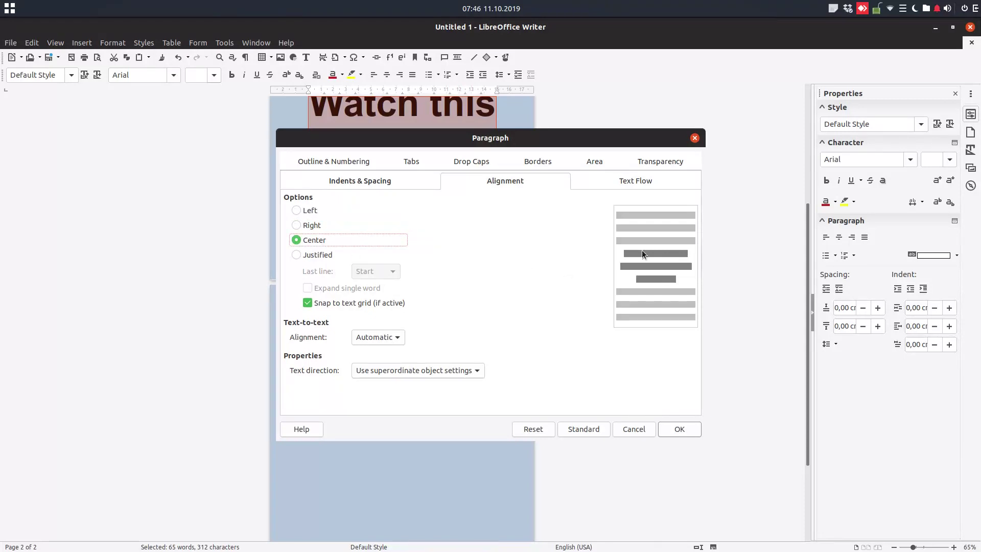
# - Apply Justified alignment to the whole document with the last line set to Justified and Expand single word enabled
pyautogui.click(328, 256)
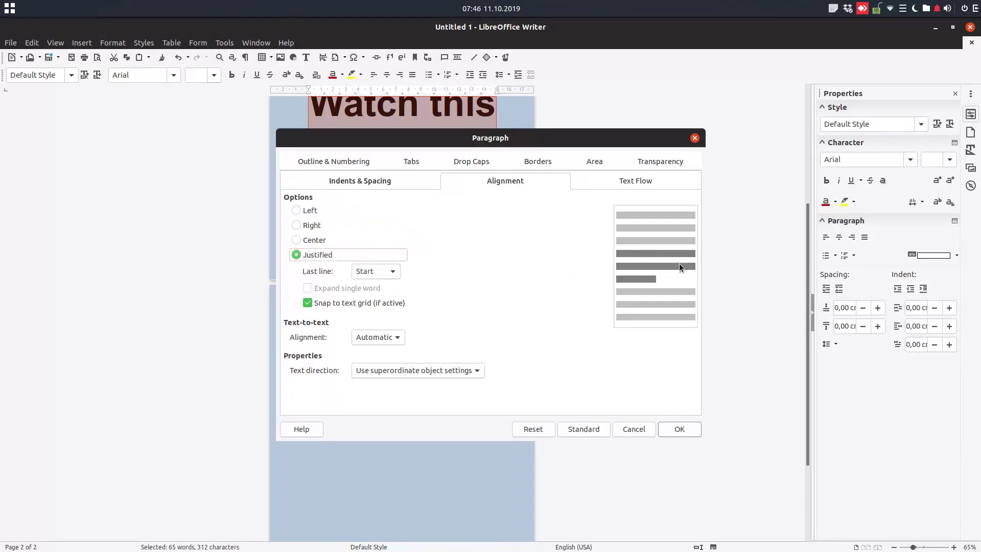
pyautogui.click(383, 272)
pyautogui.click(370, 288)
pyautogui.click(396, 272)
pyautogui.click(388, 291)
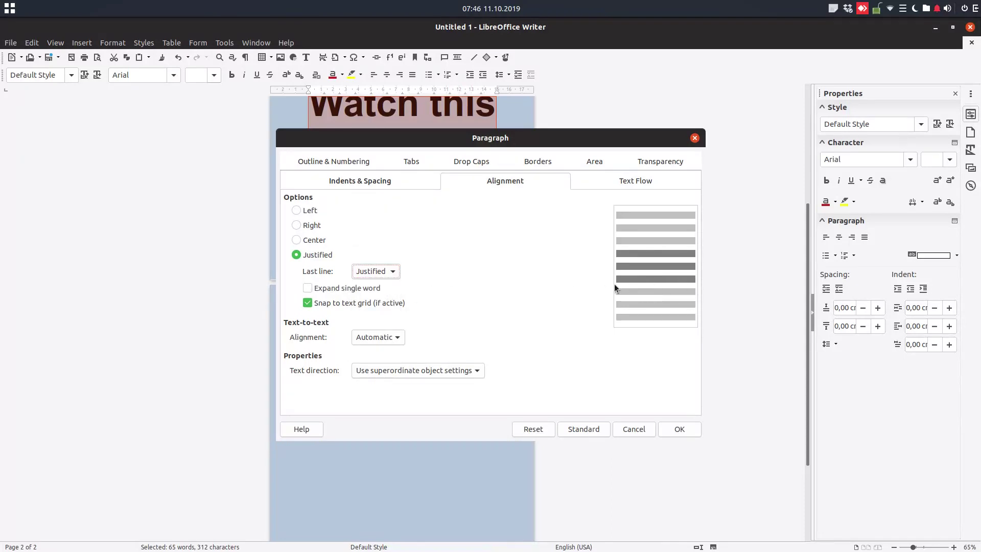
pyautogui.click(364, 287)
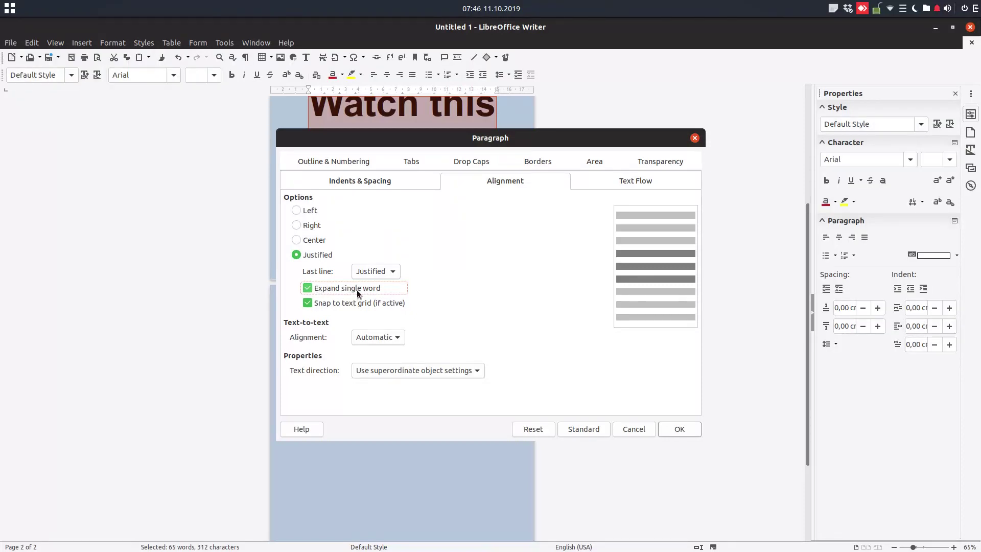
pyautogui.click(679, 431)
pyautogui.click(307, 328)
pyautogui.scroll(5, 532, 288)
pyautogui.click(529, 288)
pyautogui.keyDown('ctrl'); pyautogui.scroll(5, 452, 257); pyautogui.keyUp('ctrl')
pyautogui.scroll(5, 453, 259)
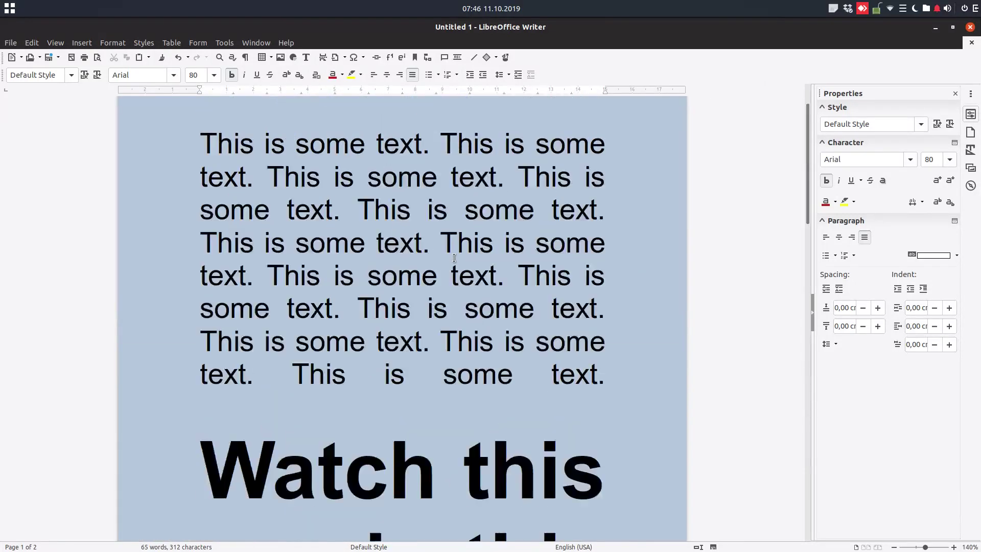
pyautogui.keyDown('ctrl'); pyautogui.scroll(-4, 454, 257); pyautogui.keyUp('ctrl')
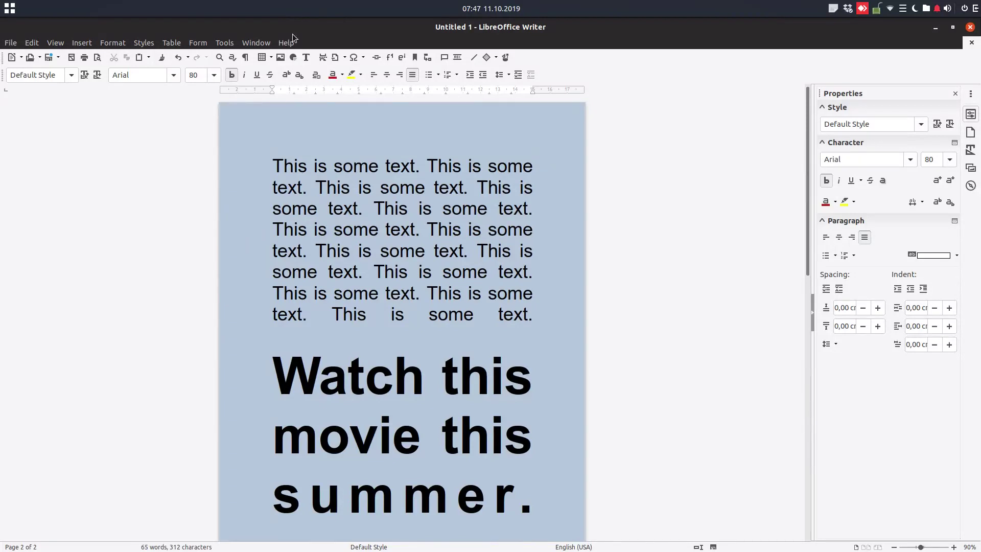
# - Open the LibreOffice version information
pyautogui.click(292, 40)
pyautogui.click(299, 200)
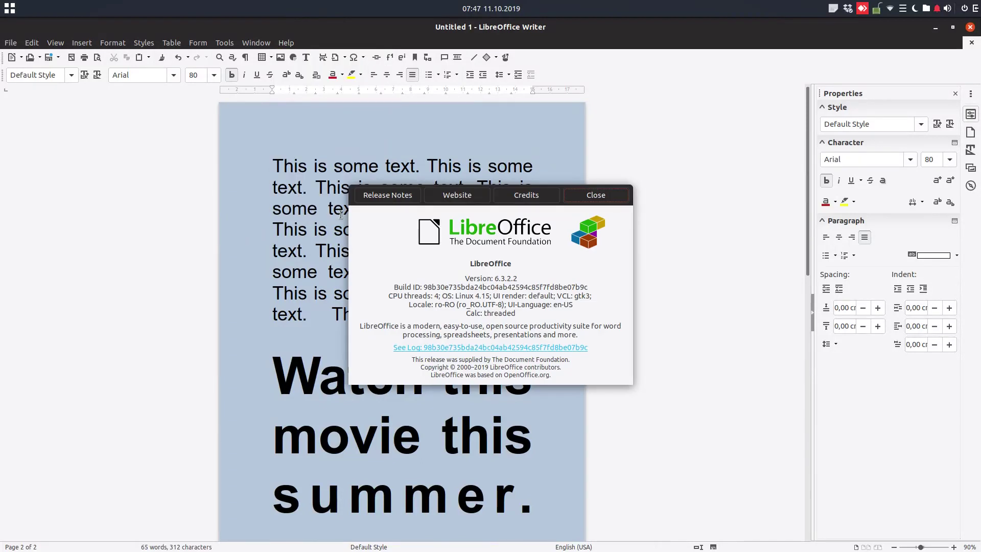